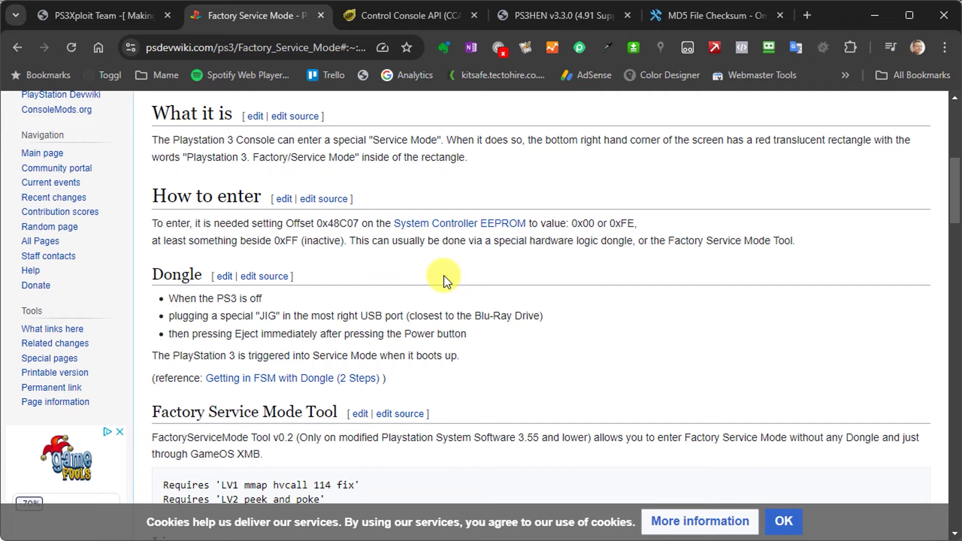
Step: Review the CCAPI page's warning against installing on PS3HEN, and reopen the PS3Xploit page with the matching warnings
left_click(423, 19)
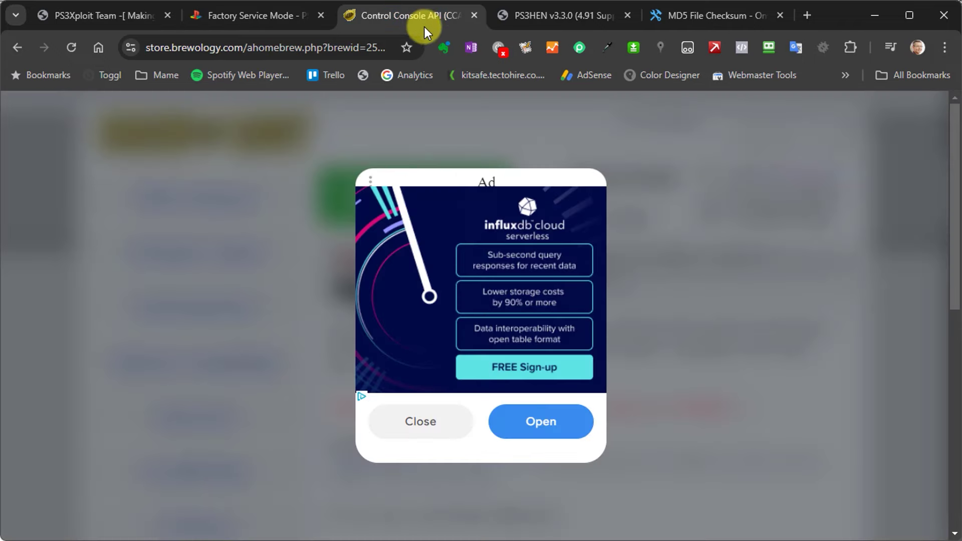
left_click(428, 423)
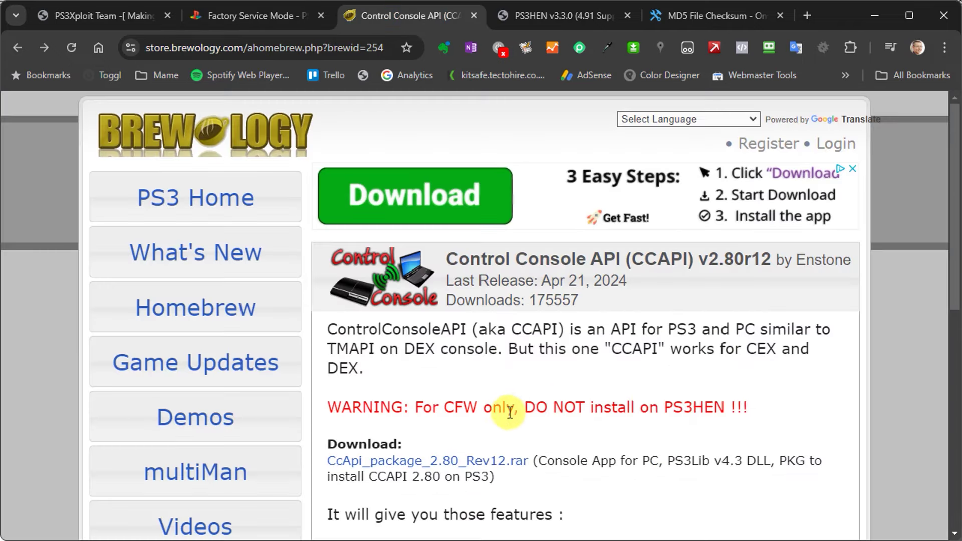
scroll(654, 344, "down", 1)
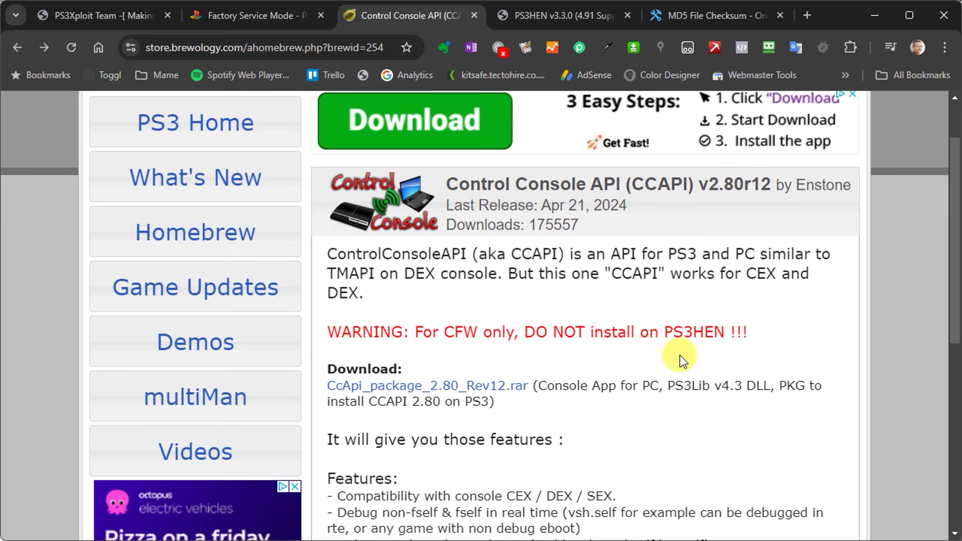
left_click_drag(756, 333, 326, 332)
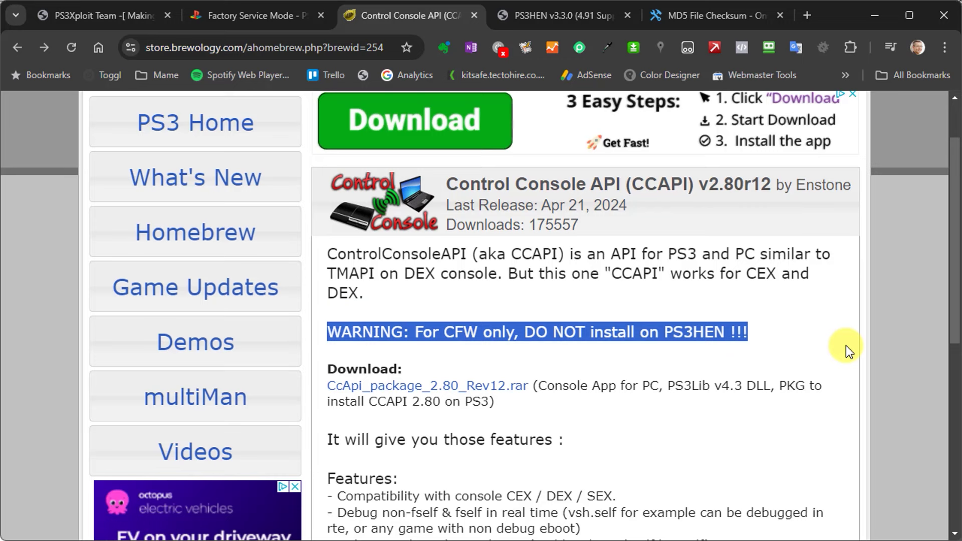
left_click(806, 345)
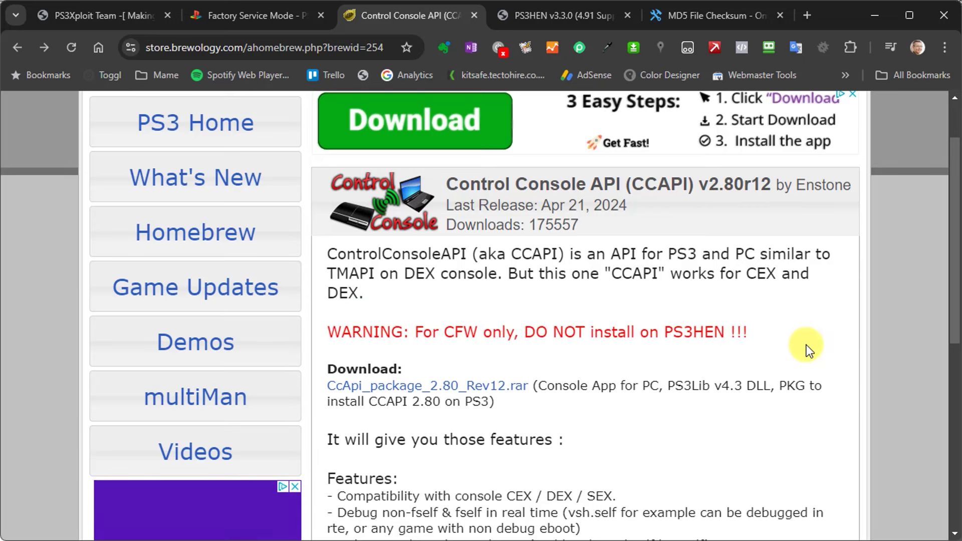
left_click(130, 16)
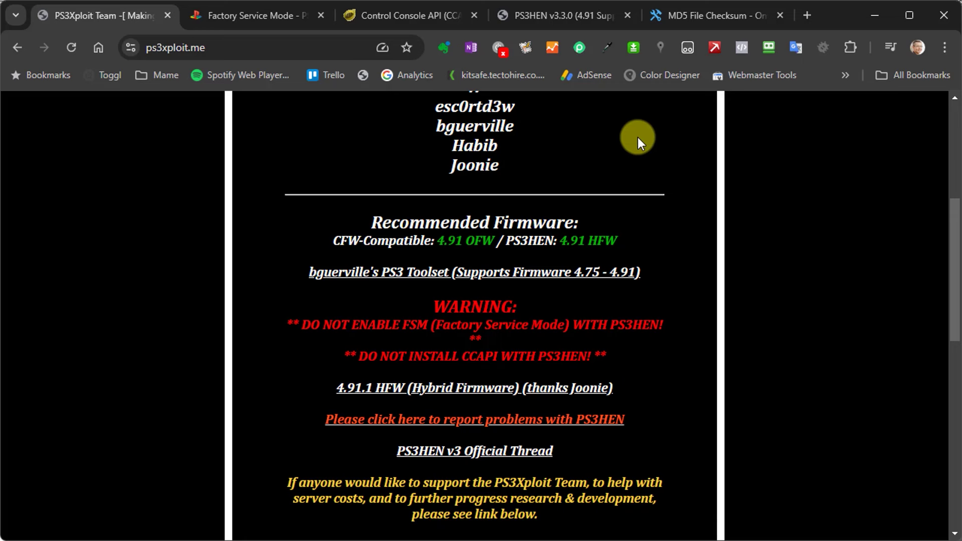
Step: Find the published MD5 value of the HFW 4.91.1 firmware file in the PS3HEN v3.3.0 thread
left_click(575, 14)
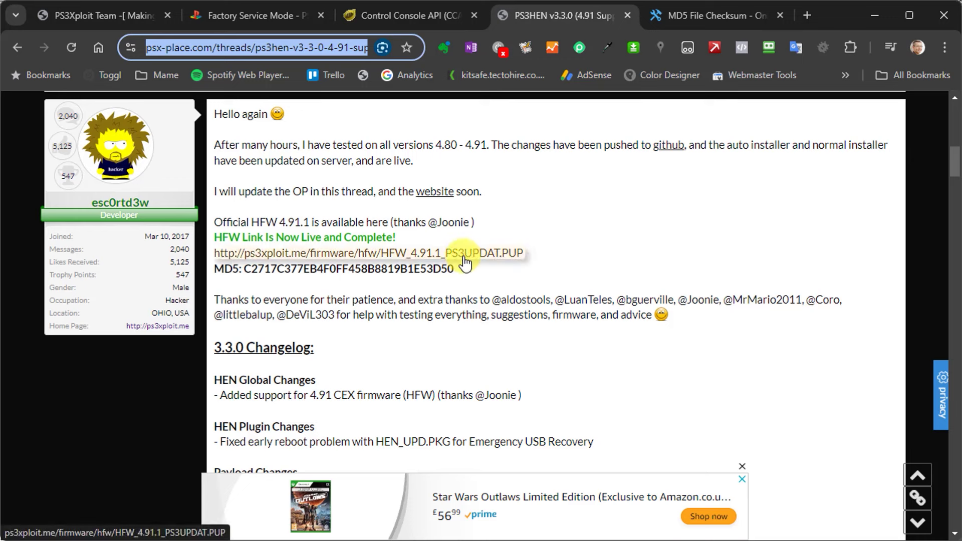
left_click_drag(455, 275, 260, 276)
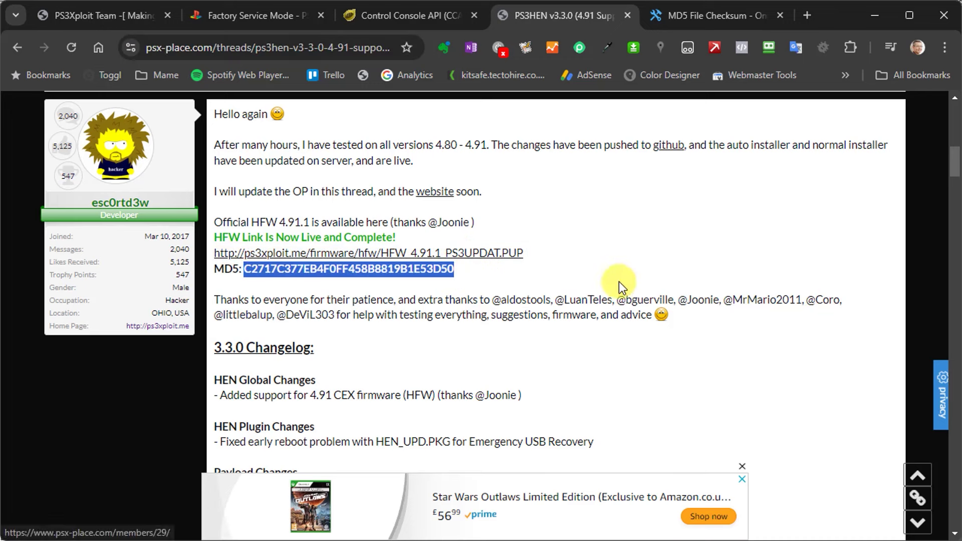
left_click(508, 277)
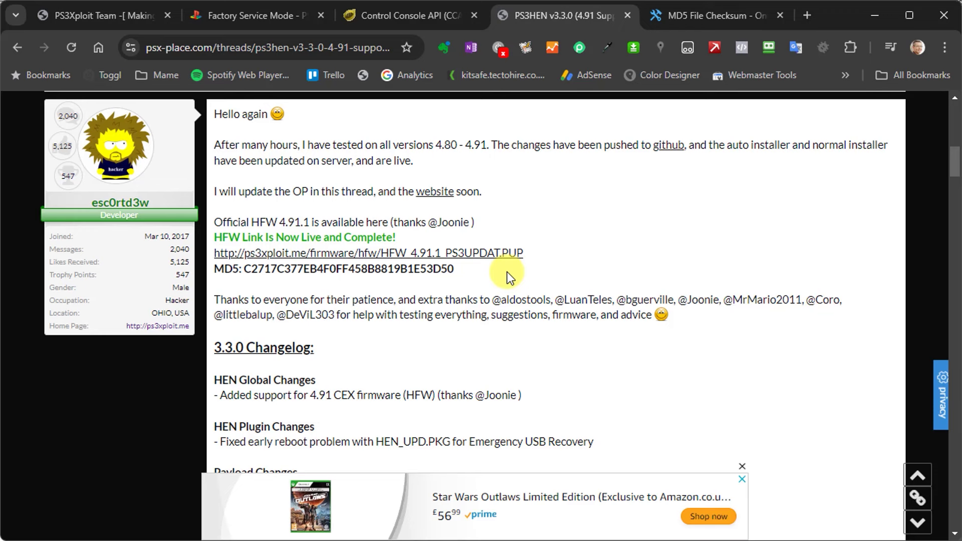
Step: Calculate the MD5 checksum of HFW_4.91.1_PS3UPDAT.PUP with the online MD5 File Checksum tool
left_click(701, 17)
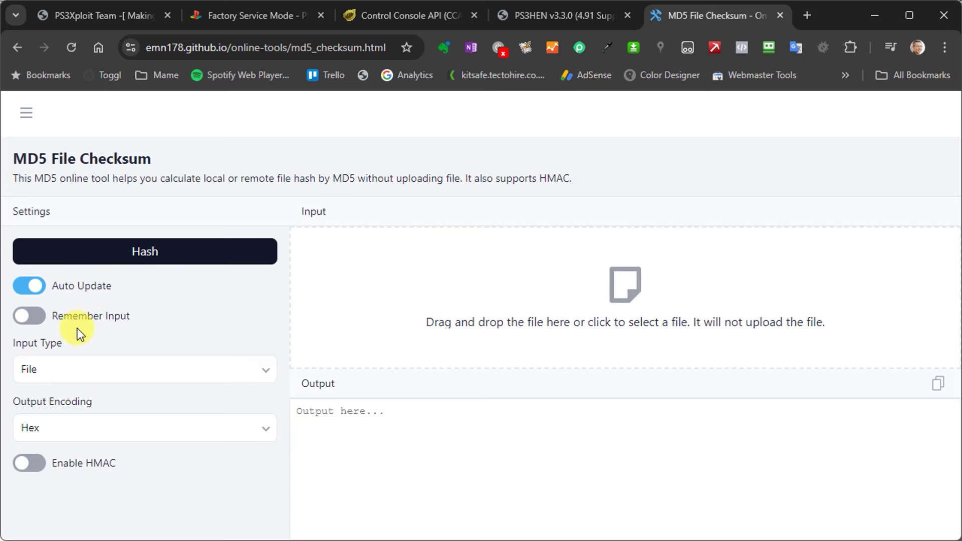
left_click(89, 427)
left_click(89, 427)
left_click(628, 293)
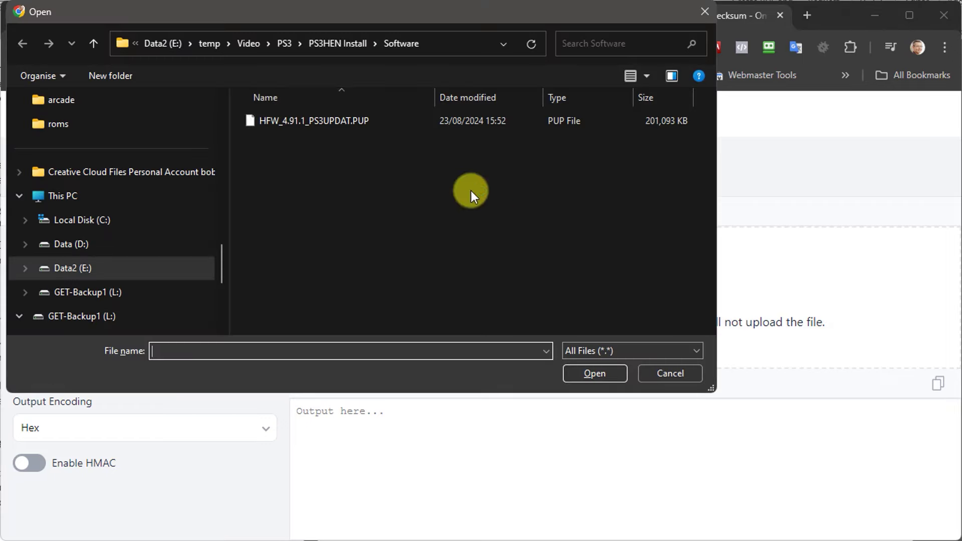
double_click(266, 121)
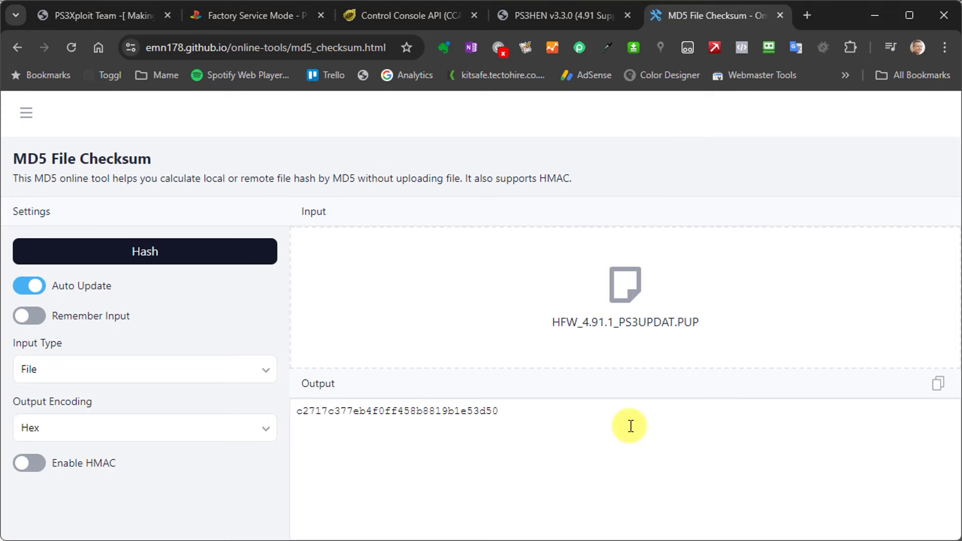
Step: Compare the calculated checksum with the MD5 published in the PS3HEN v3.3.0 thread
left_click_drag(510, 412, 290, 416)
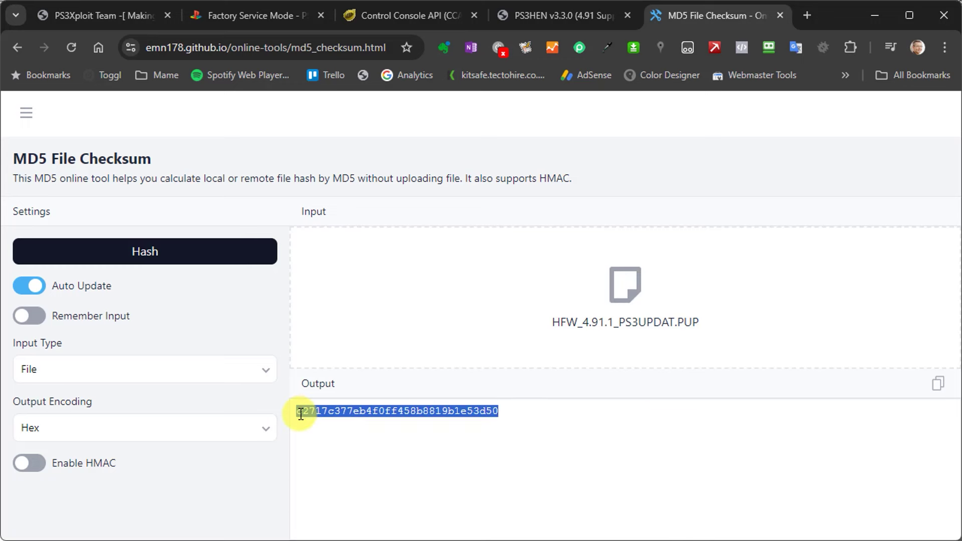
left_click(461, 451)
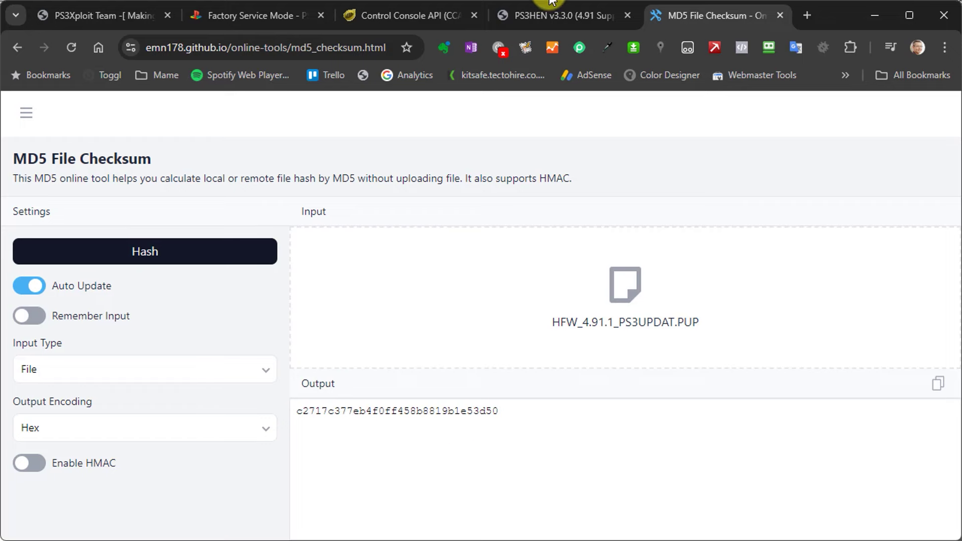
left_click(540, 13)
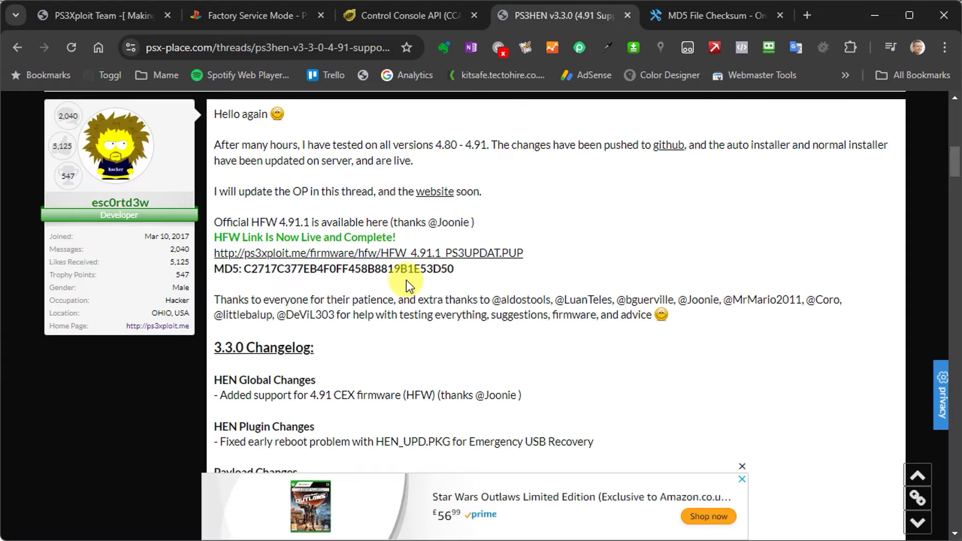
left_click(744, 13)
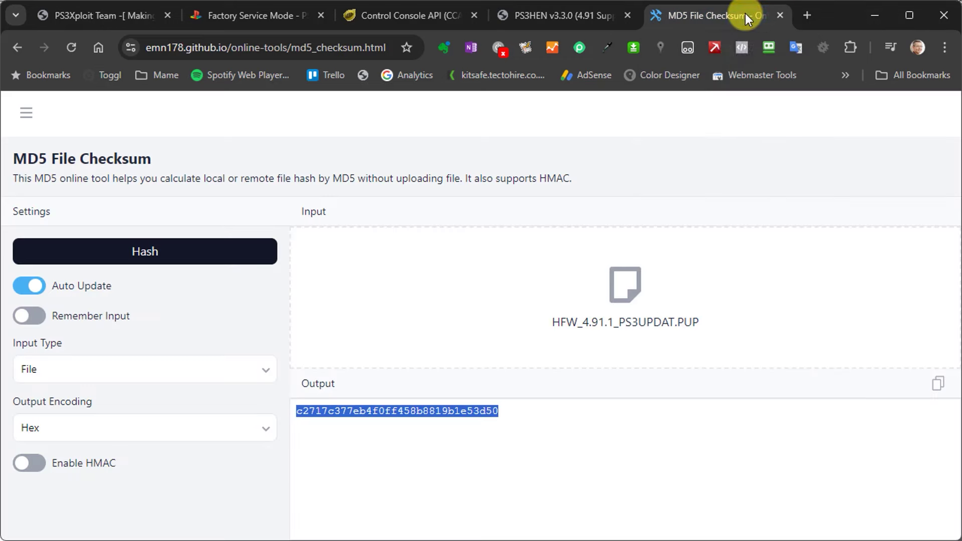
left_click(583, 413)
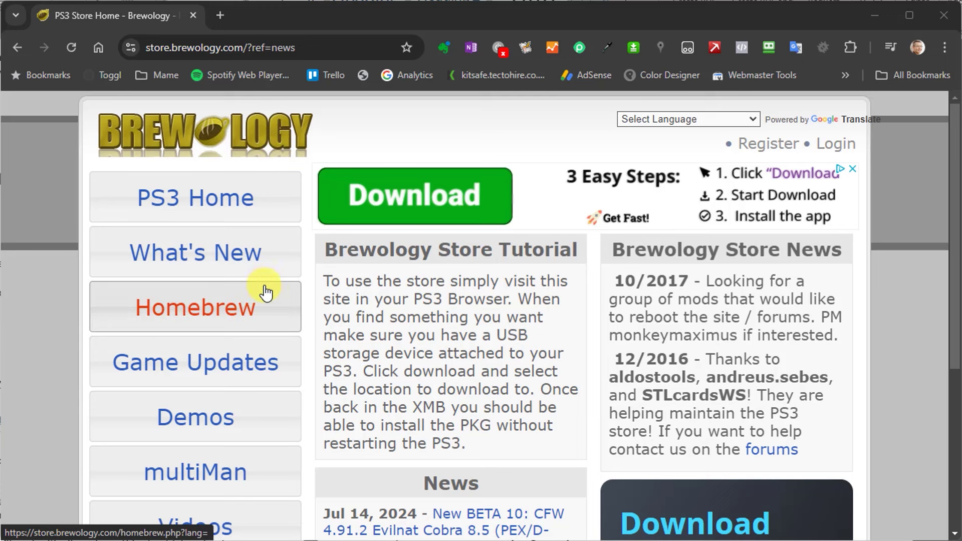
Step: Open the Homebrew section of the Brewology store and browse its list of apps
left_click(254, 314)
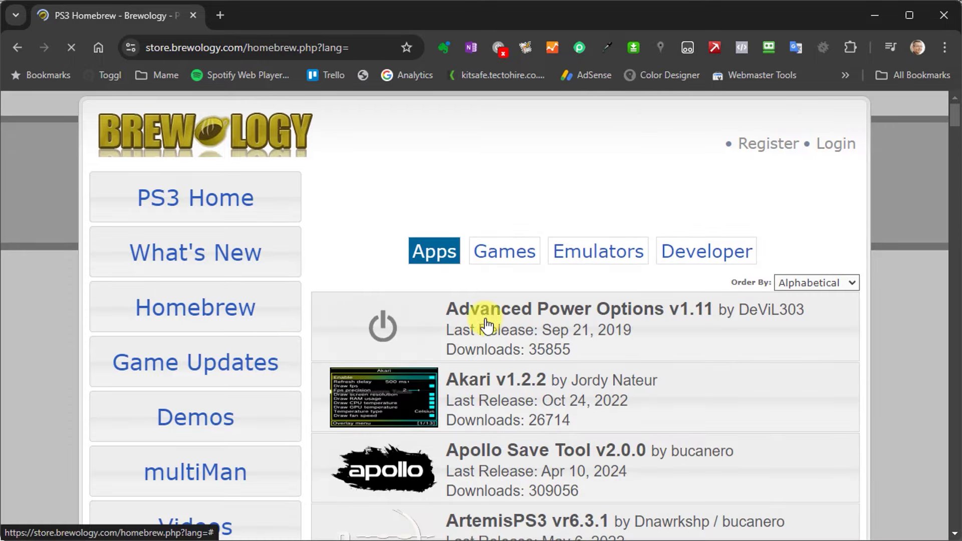
scroll(596, 350, "down", 3)
scroll(598, 356, "down", 13)
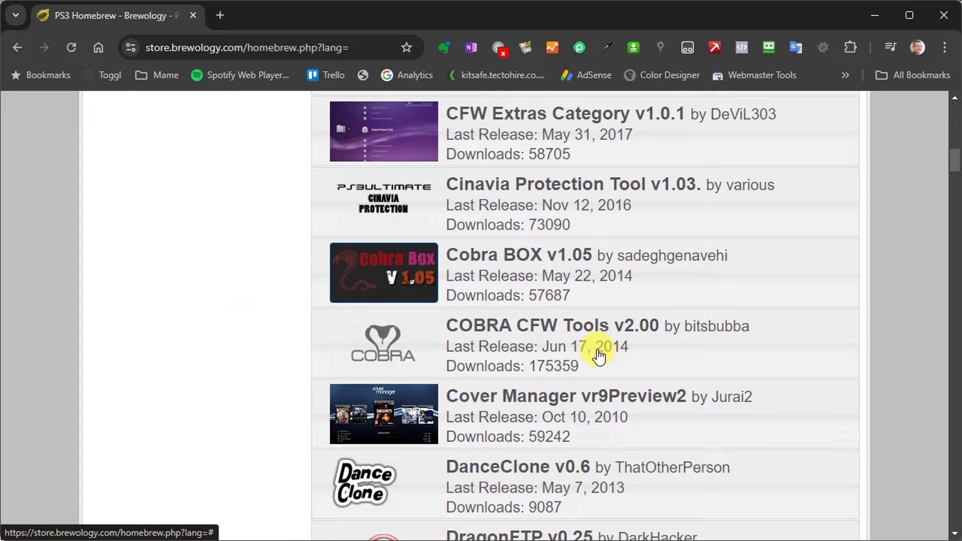
scroll(599, 356, "up", 15)
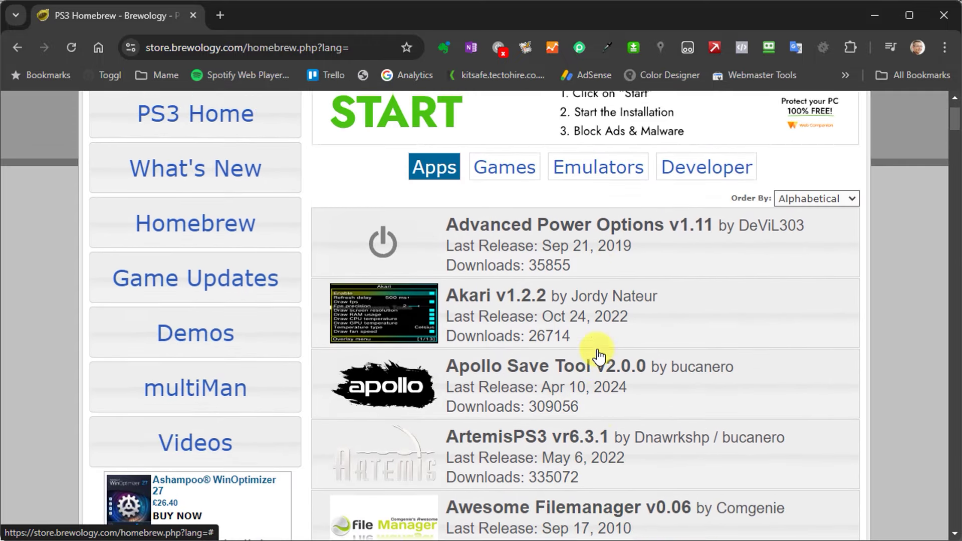
scroll(599, 356, "up", 2)
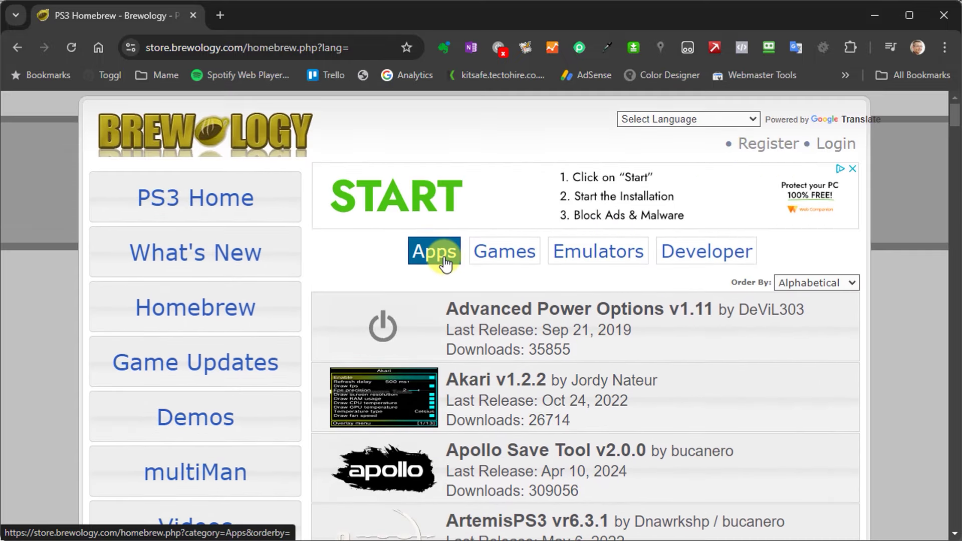
Step: Show the Games category of the homebrew list, dismissing the advert, and switch to the Emulators category
left_click(495, 260)
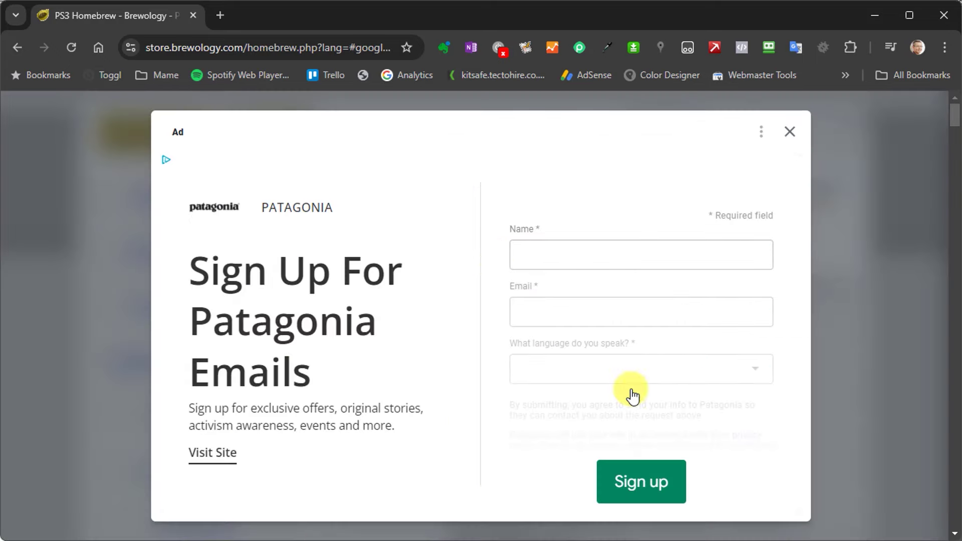
left_click(789, 131)
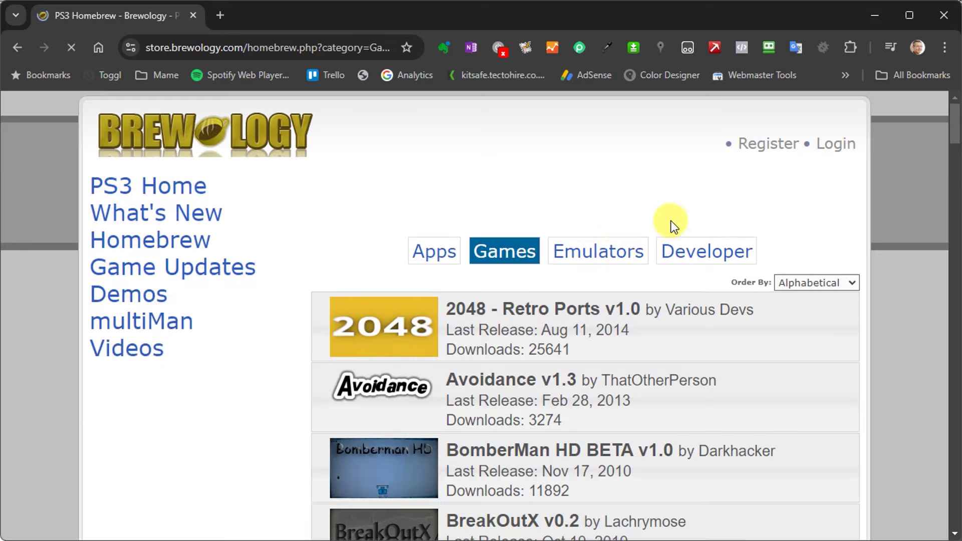
left_click(610, 261)
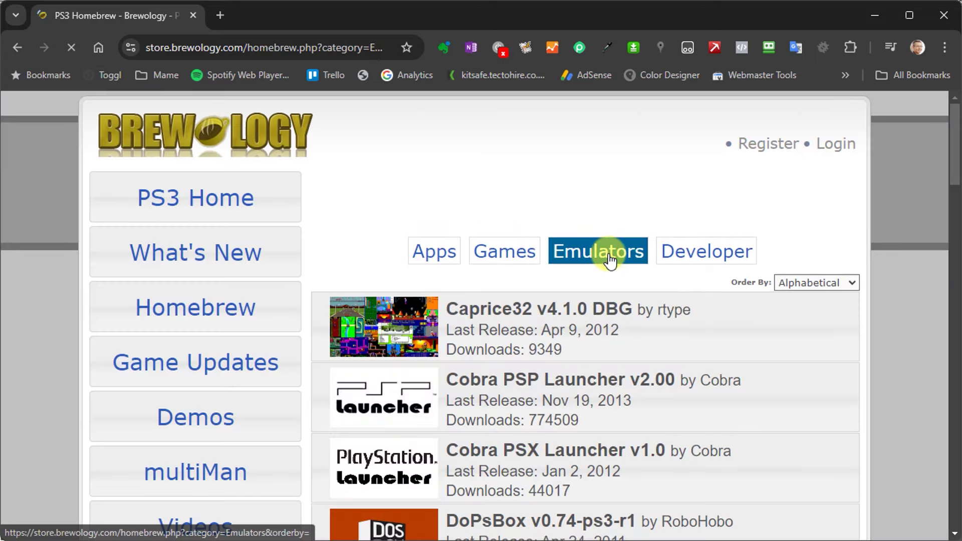
Step: Expand the DoPsBox v0.74-ps3-r1 entry in the emulator list and view its description and download files
scroll(607, 325, "down", 8)
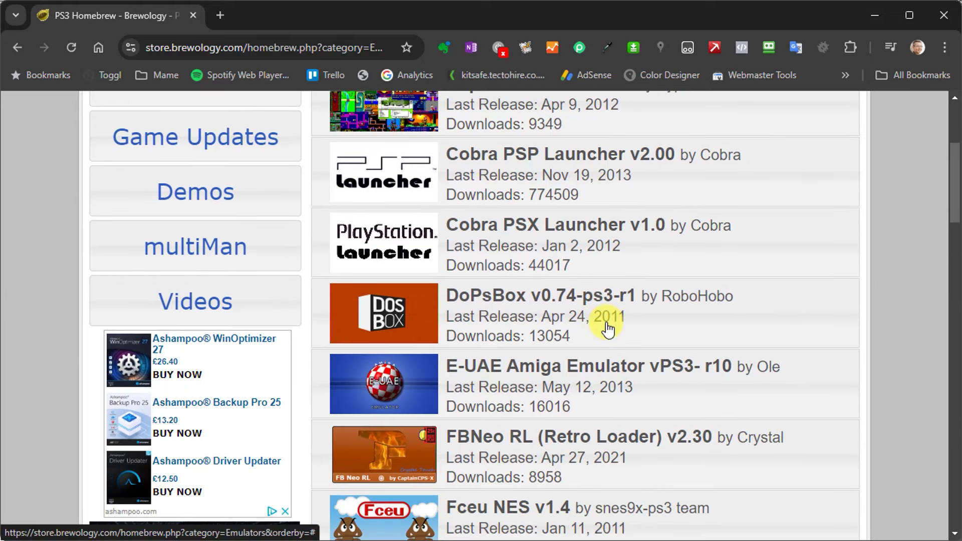
left_click(511, 296)
scroll(515, 300, "down", 3)
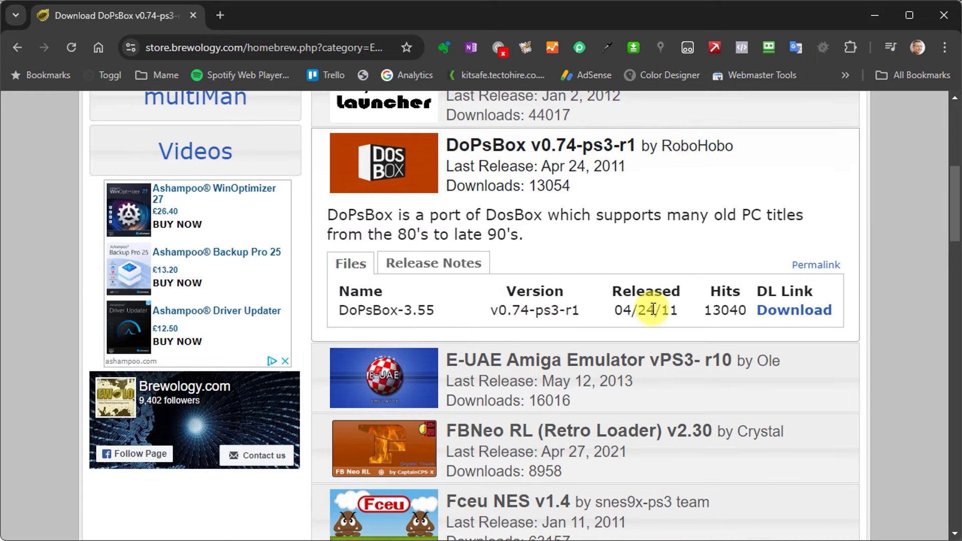
scroll(618, 378, "down", 2)
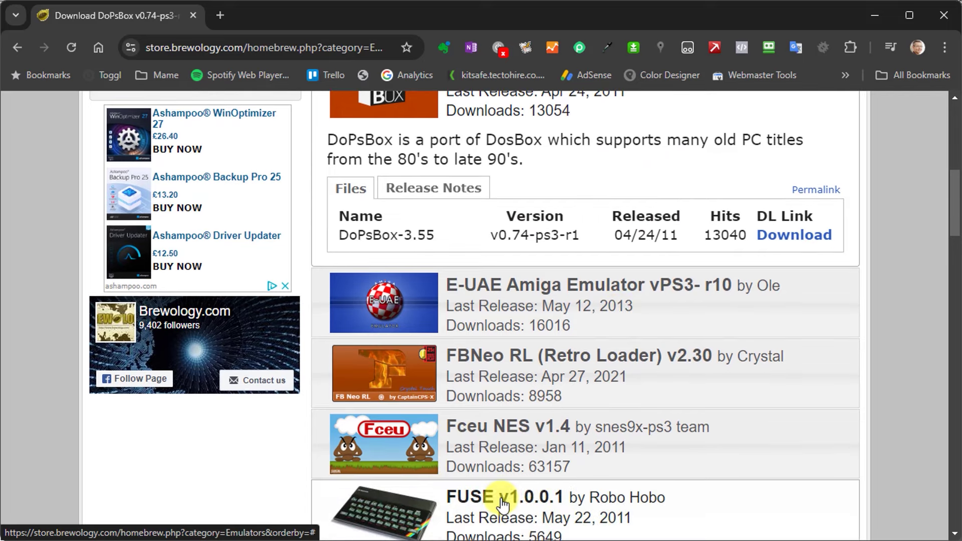
Step: Expand the FUSE v1.0.0.1 entry to view its details, and look over the other emulators in the list
left_click(501, 497)
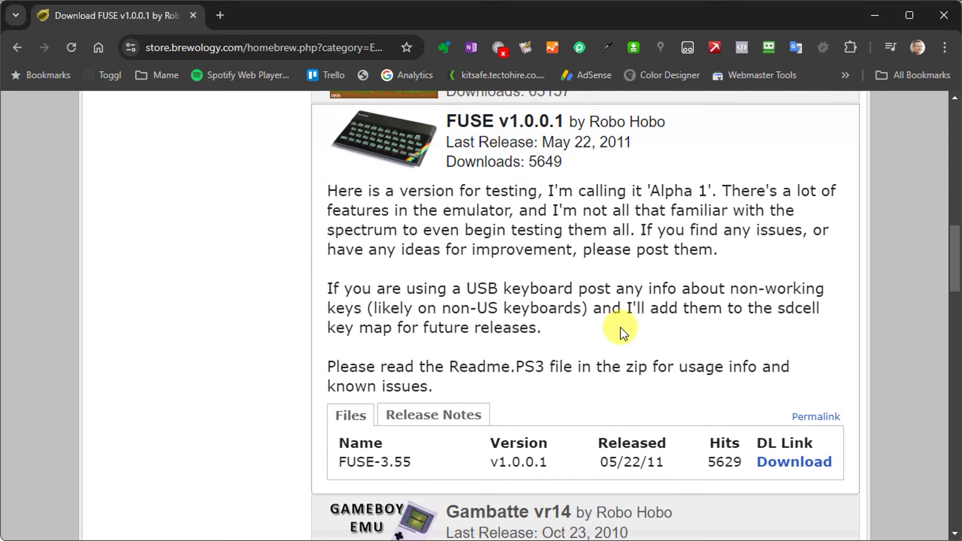
scroll(620, 328, "down", 5)
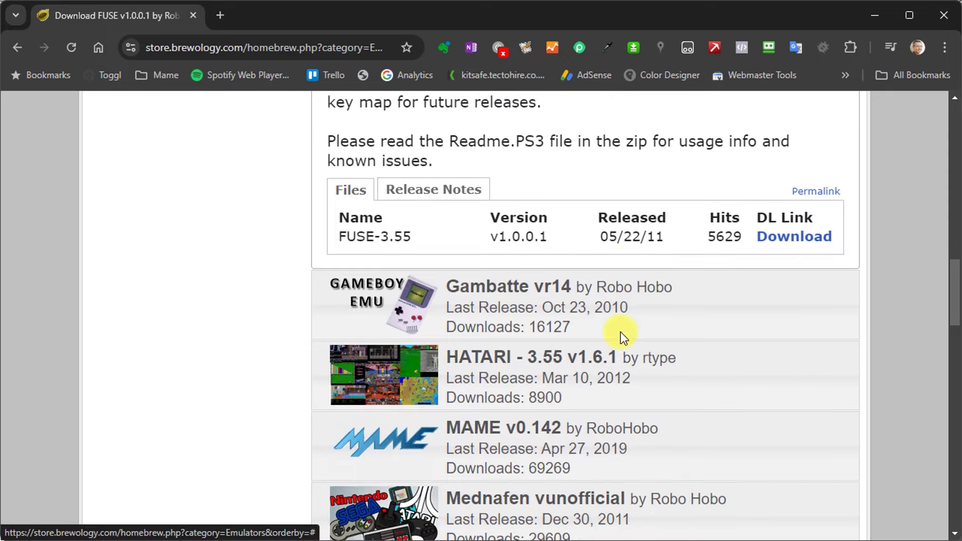
scroll(620, 331, "up", 18)
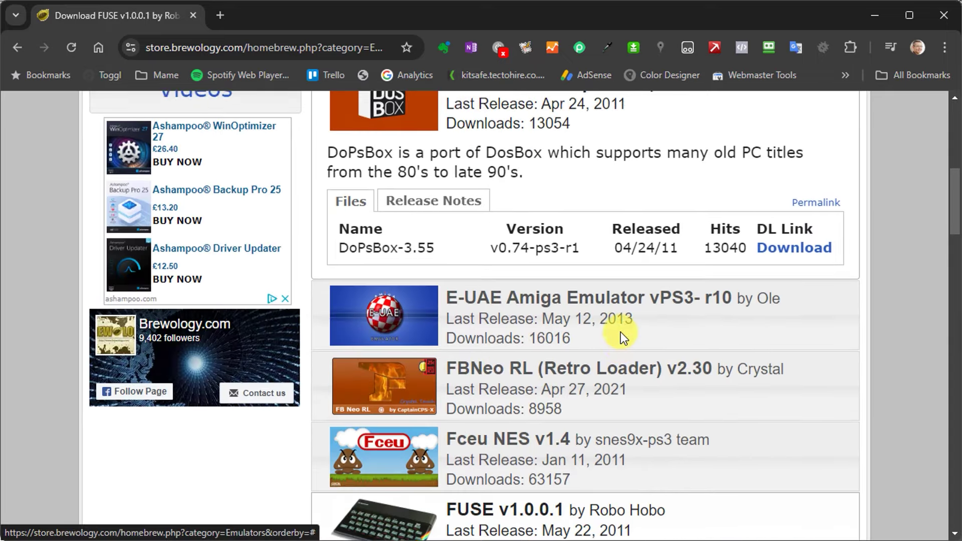
scroll(620, 335, "up", 3)
scroll(621, 335, "down", 2)
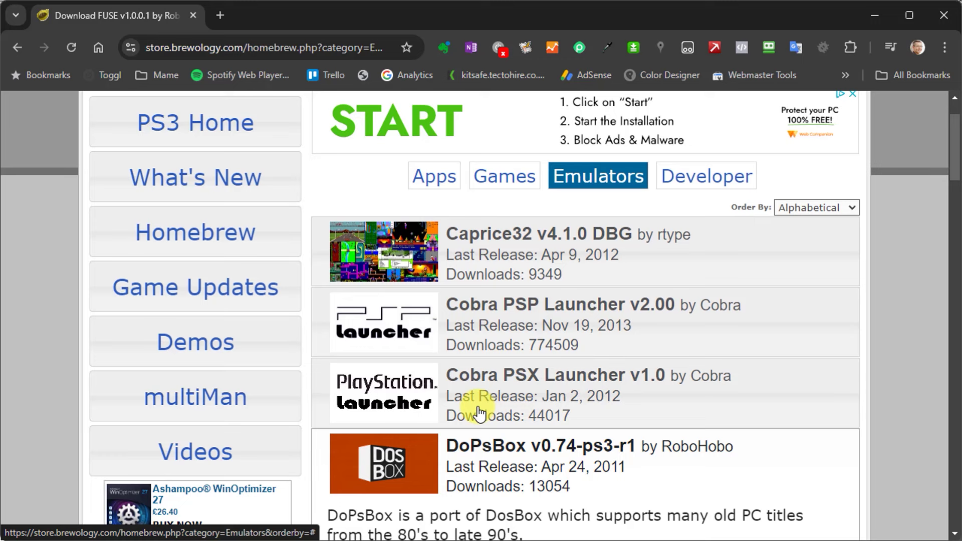
Step: Open the store's multiMan section and expand the multiMAN v4.91 entry to read its description and supported firmware
left_click(208, 400)
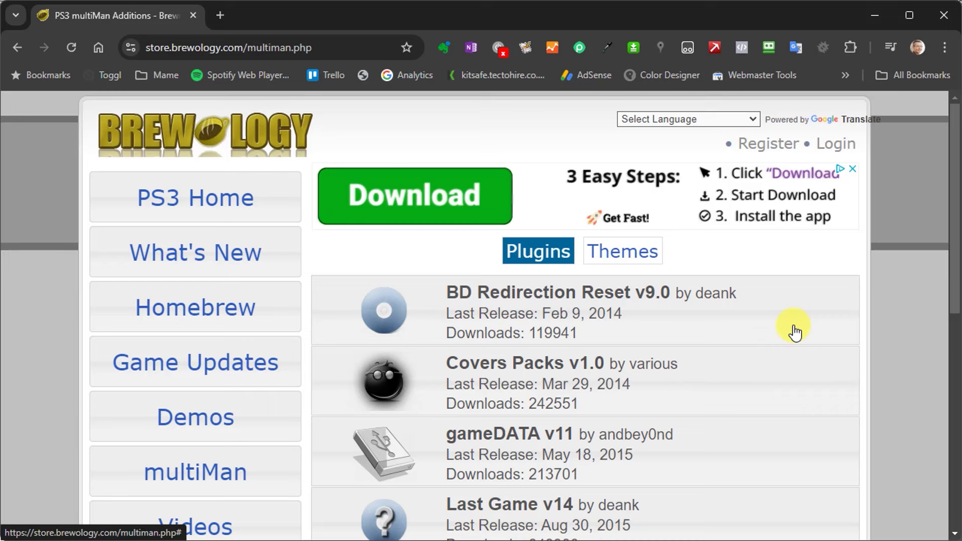
scroll(794, 331, "down", 6)
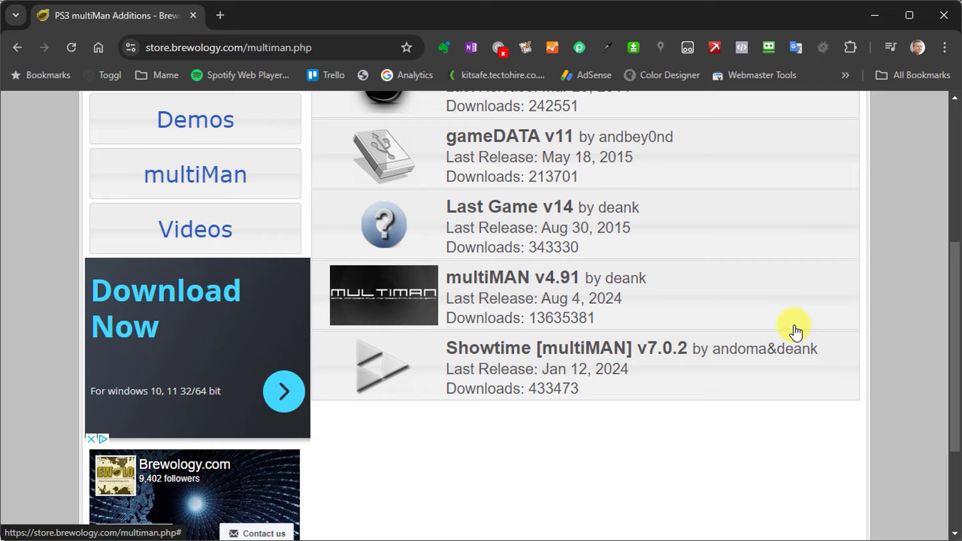
left_click(576, 294)
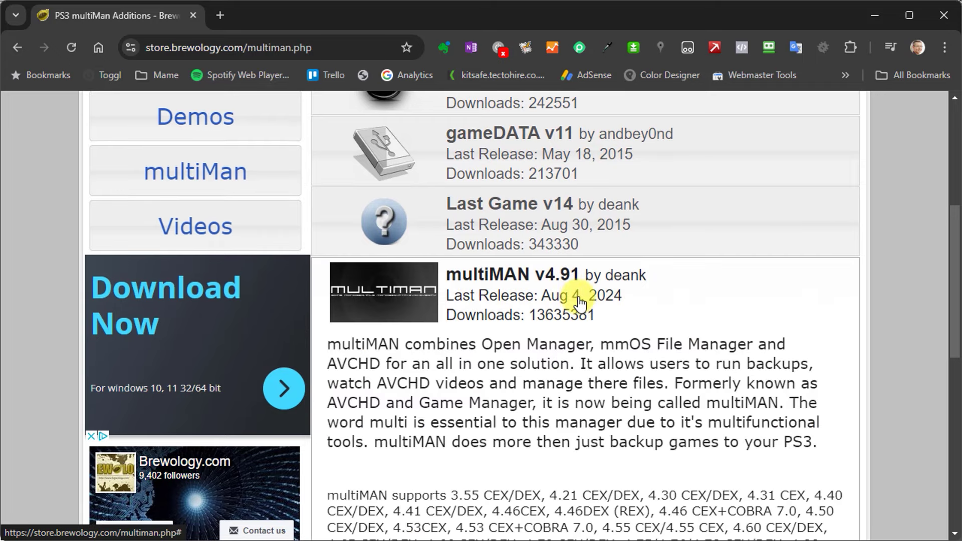
scroll(797, 298, "down", 4)
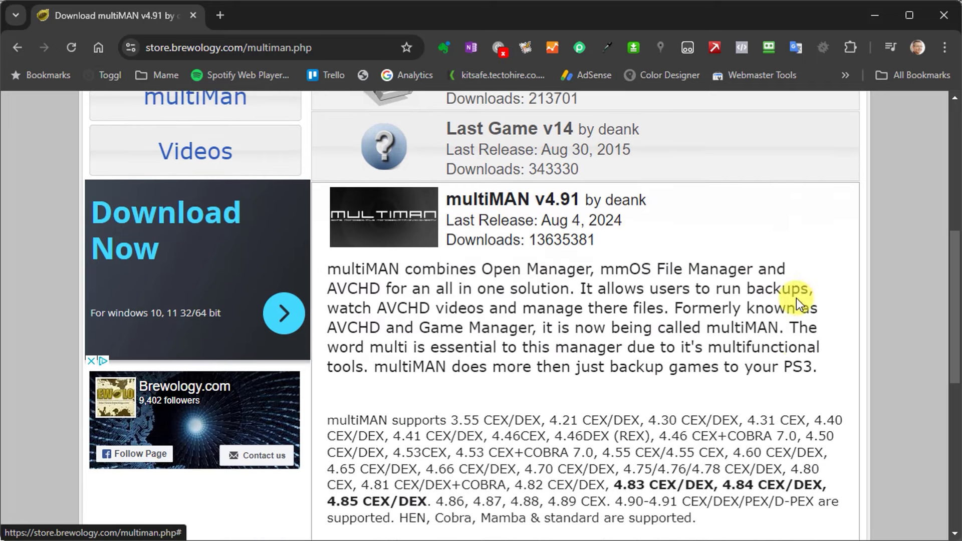
Step: Review the multiMAN download files and compatibility notes, highlighting the v04.84 HEN version and the 4.90-4.91 CEX/DEX/PEX/D-PEX firmware
scroll(797, 298, "down", 3)
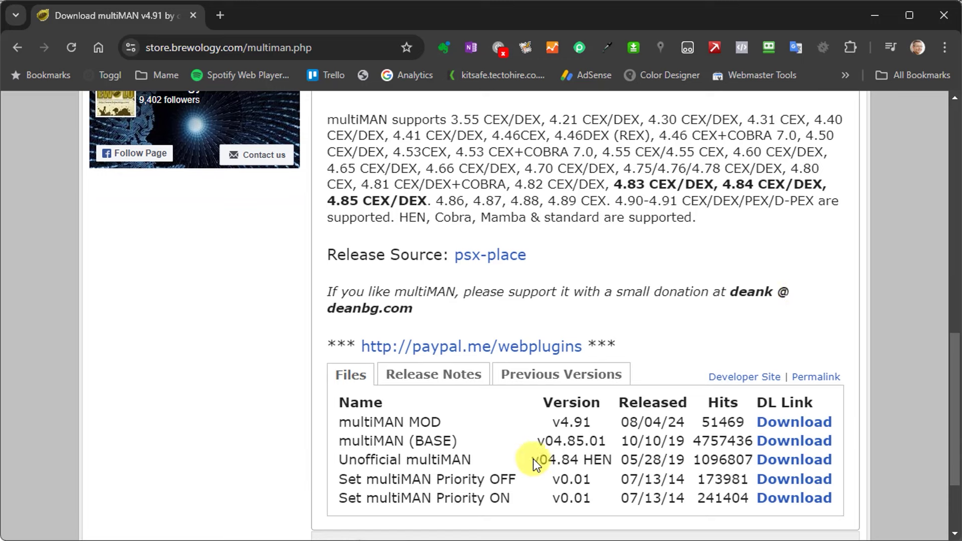
left_click_drag(607, 460, 526, 460)
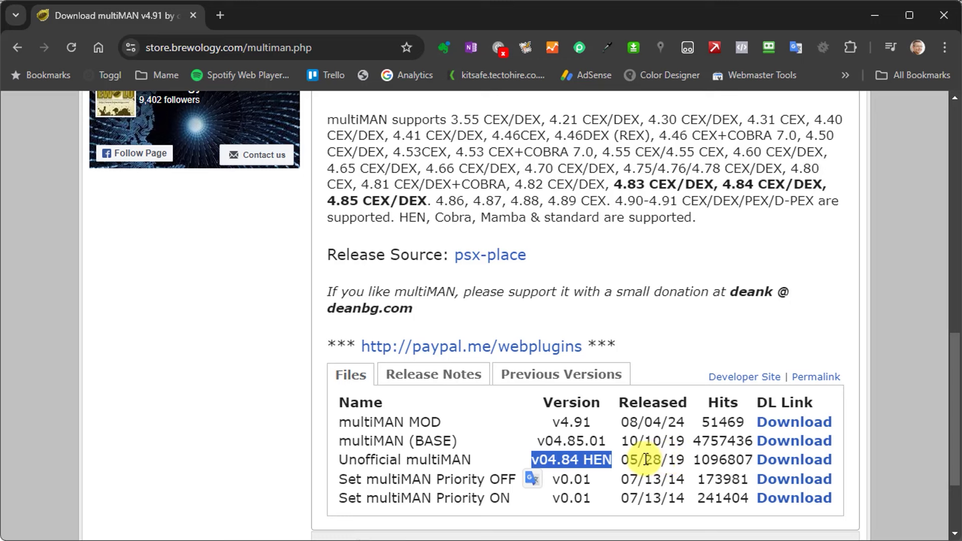
left_click(579, 461)
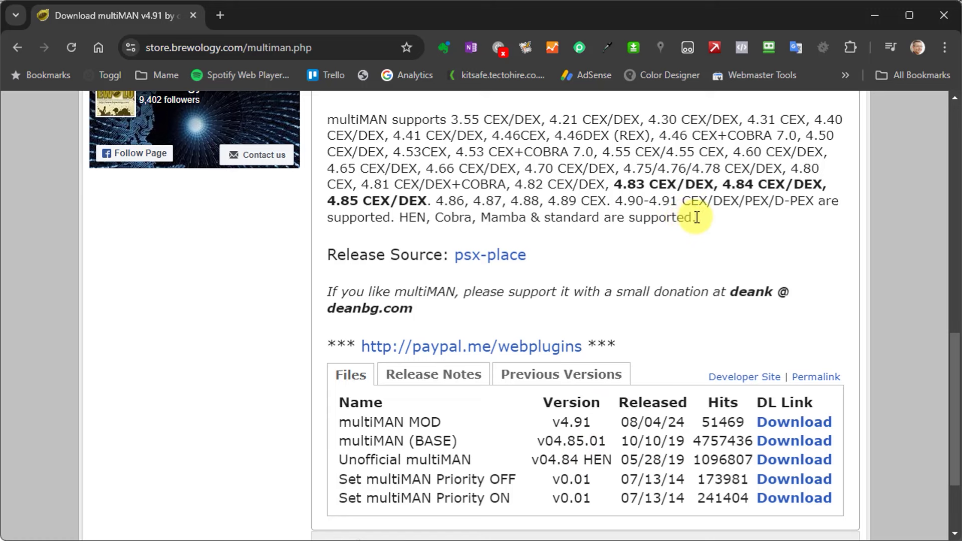
left_click_drag(629, 202, 816, 203)
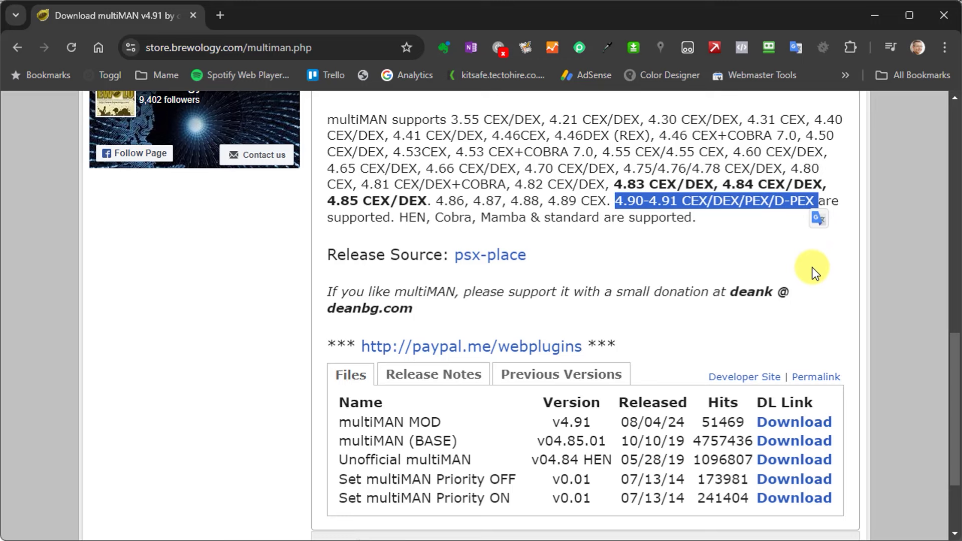
left_click(762, 269)
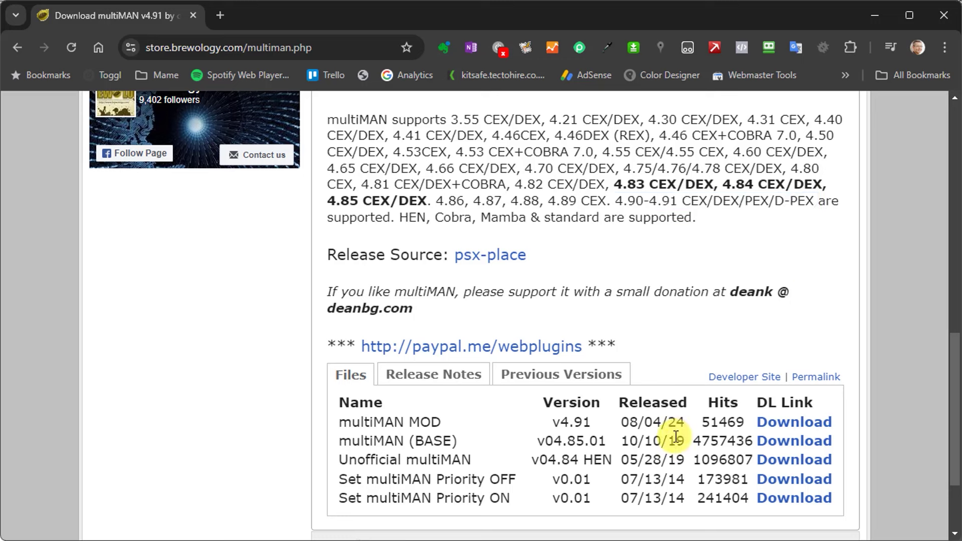
Step: Download the Unofficial multiMAN v04.84 HEN package and save it in the PS3HEN Install\Software folder
left_click(800, 466)
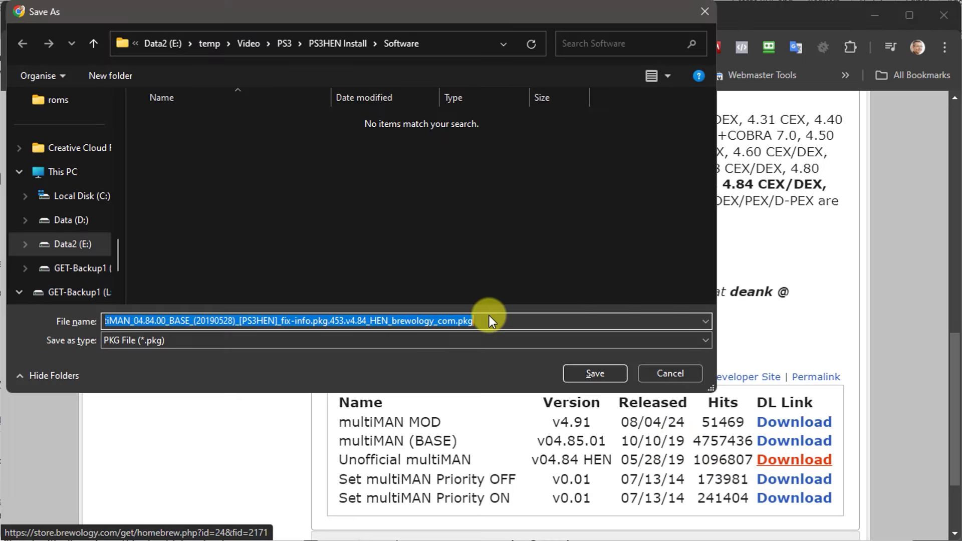
left_click(595, 373)
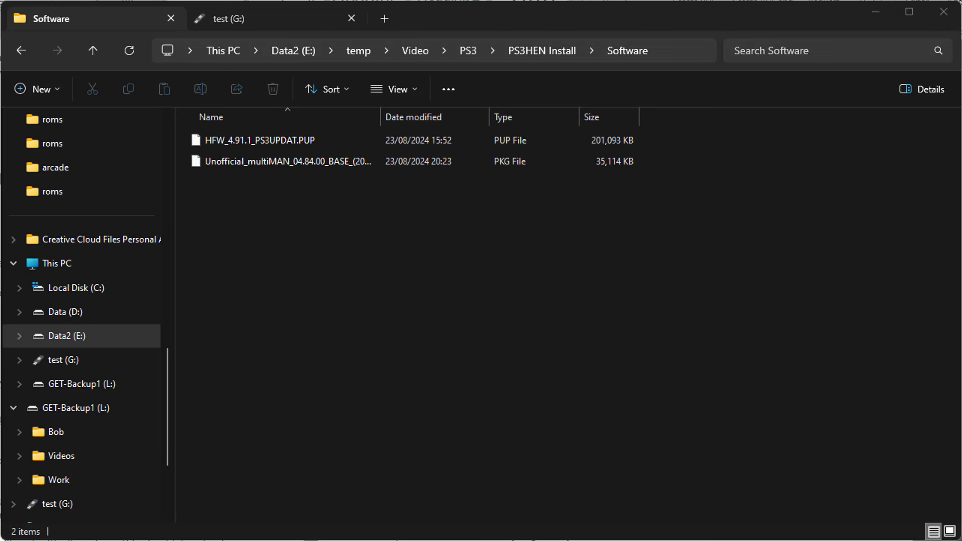
Step: Check the file system of the test (G:) USB drive in its properties, and close them
right_click(58, 364)
left_click(101, 540)
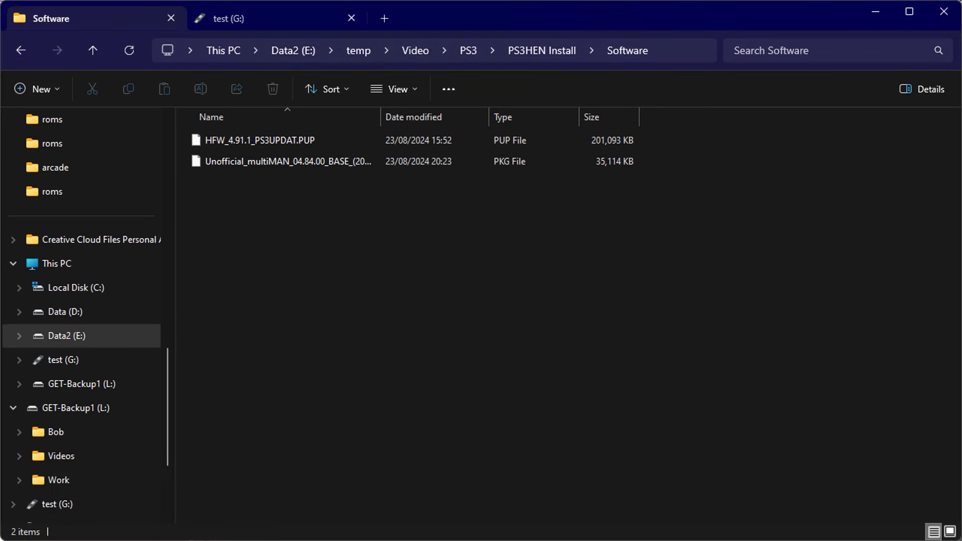
left_click_drag(317, 324, 399, 159)
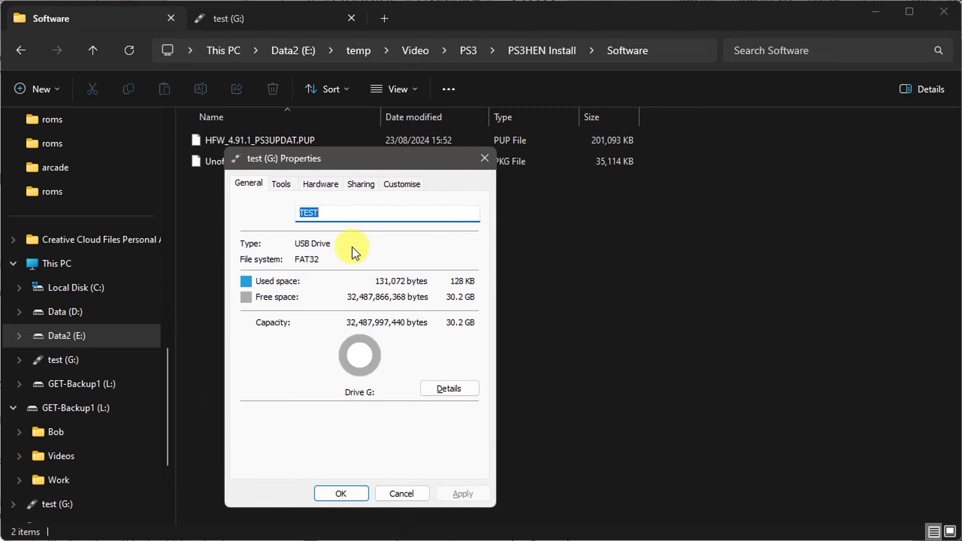
left_click(399, 494)
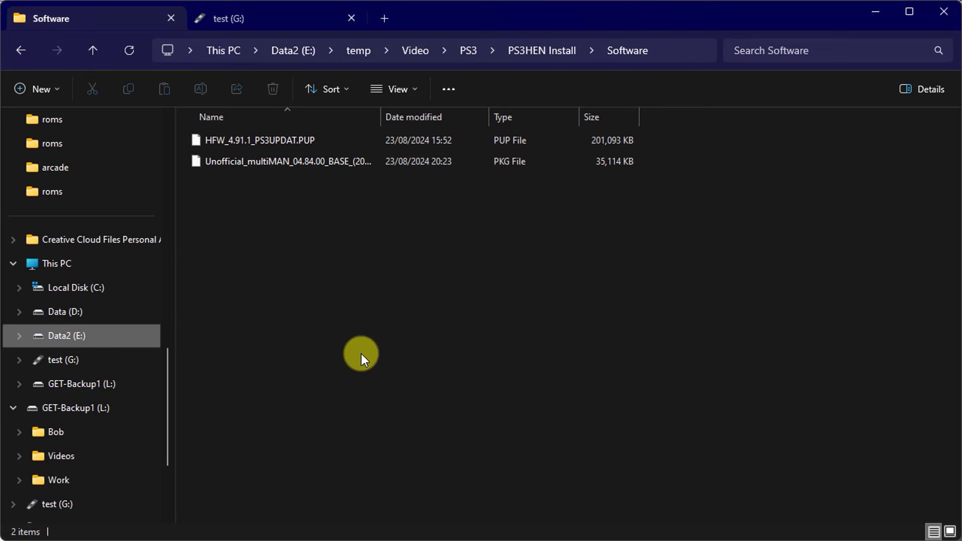
Step: Create a folder named PS3 in the root of the test (G:) USB drive
left_click(267, 9)
left_click(48, 91)
left_click(60, 111)
type("PS3")
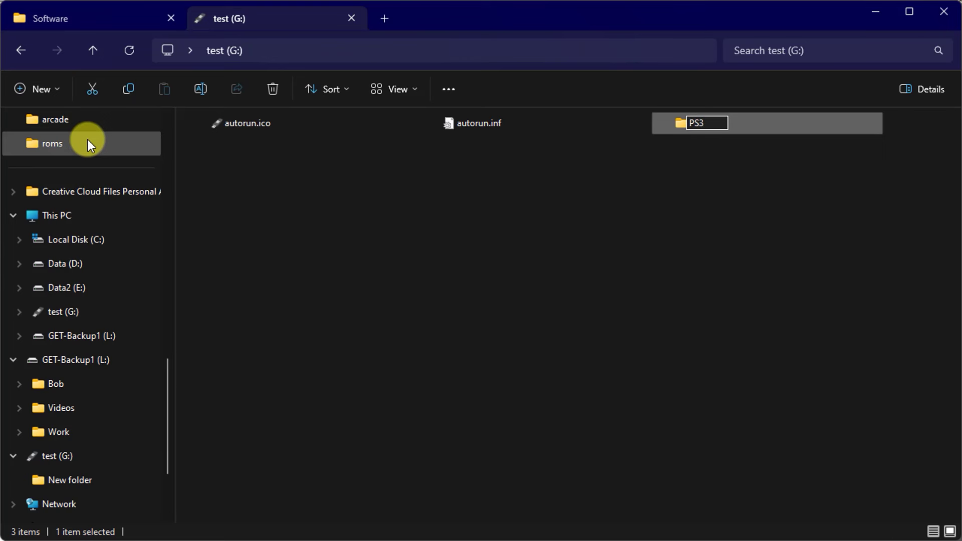
key("Return")
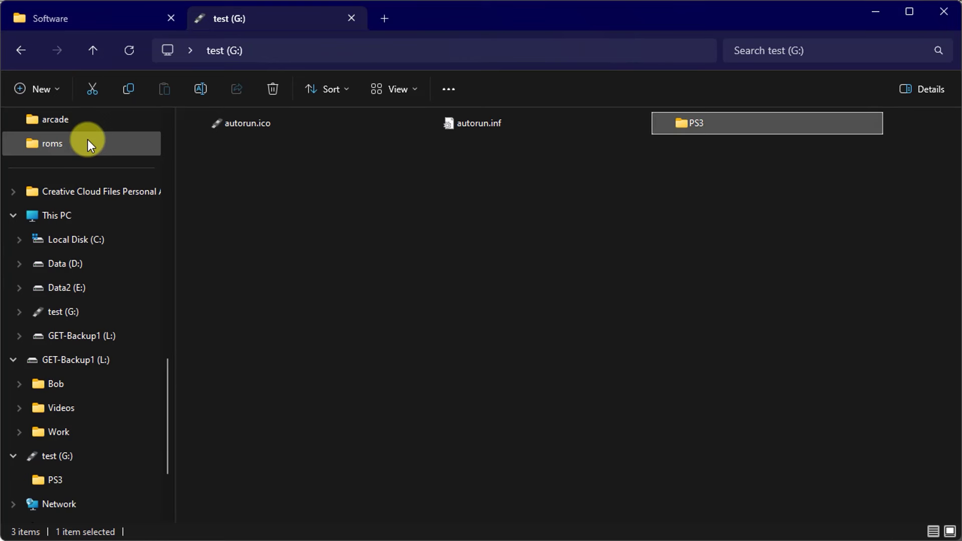
Step: Create a folder named UPDATE inside the USB drive's PS3 folder and open it
double_click(671, 123)
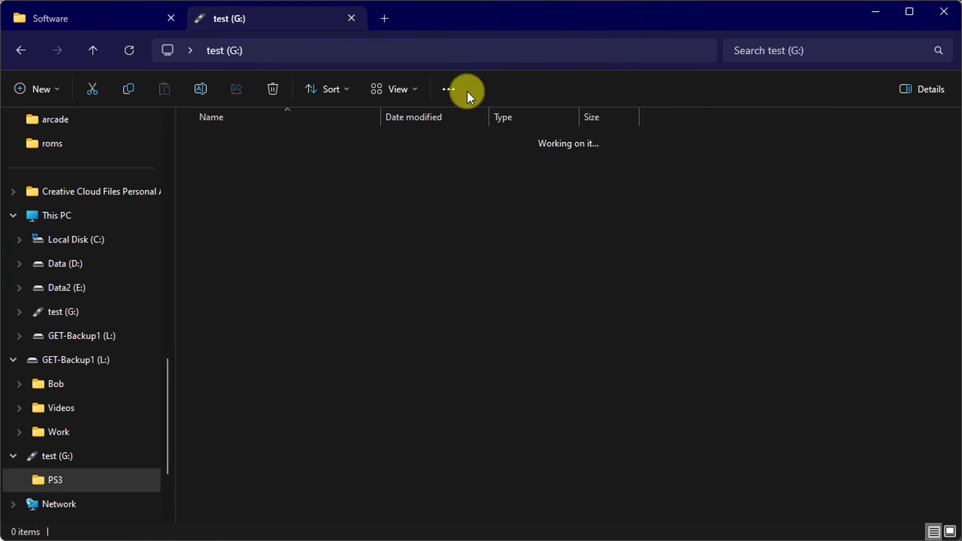
left_click(31, 89)
left_click(77, 129)
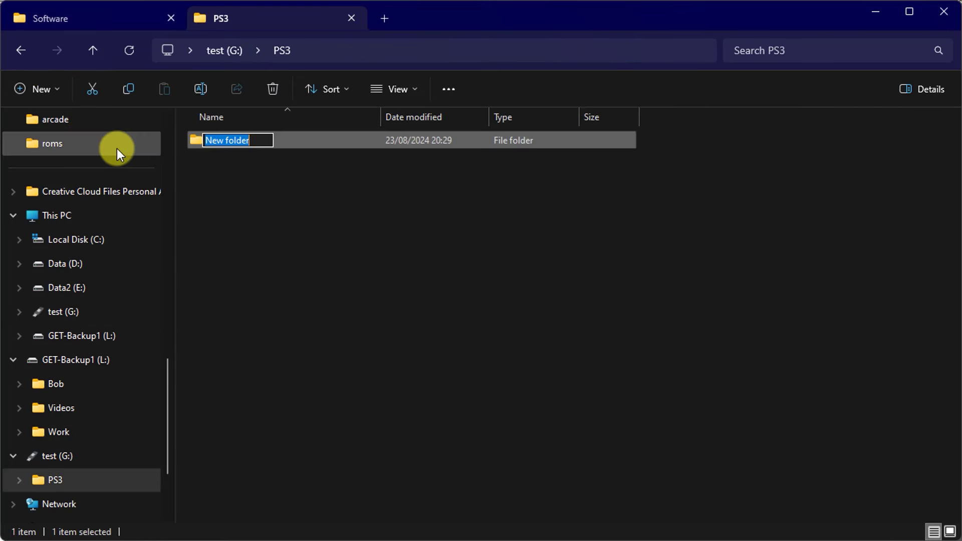
type("UPDATE")
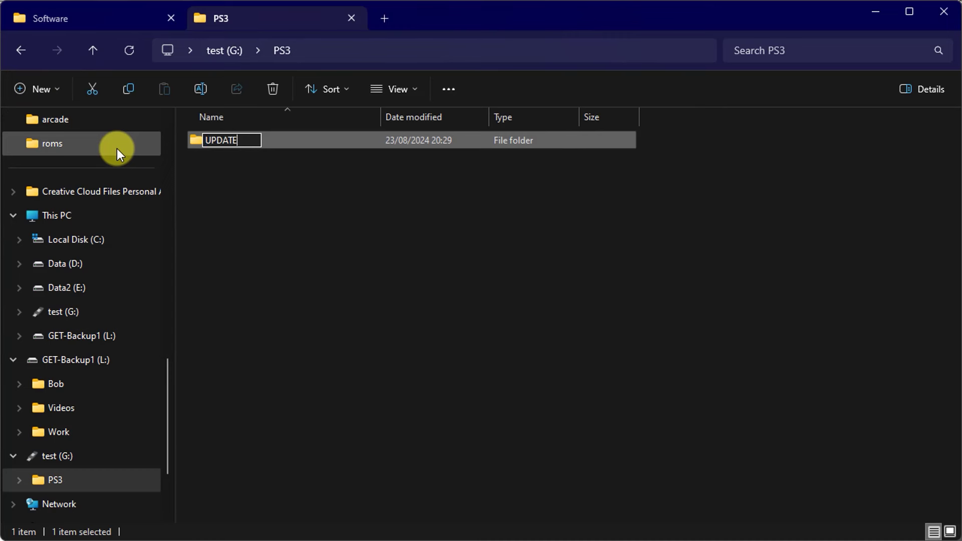
key("Return")
key("Return")
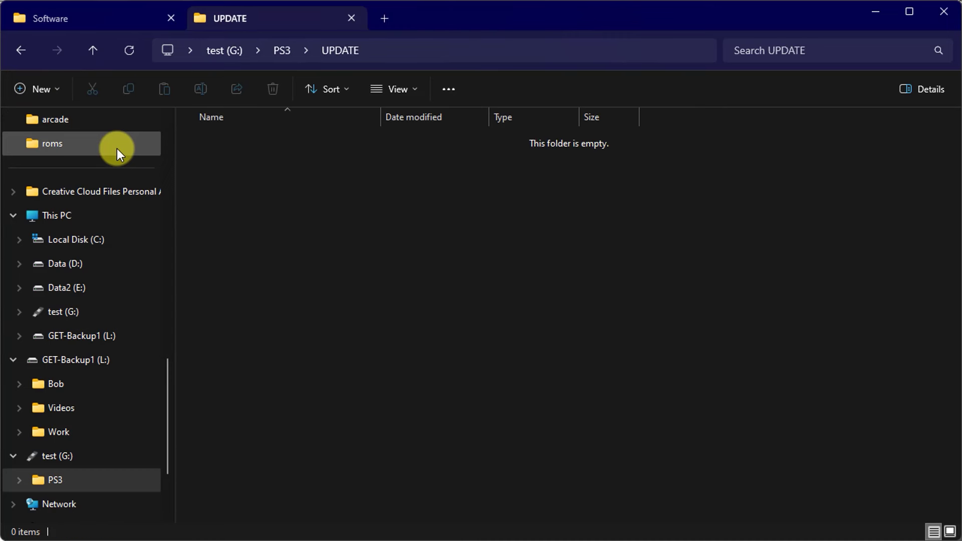
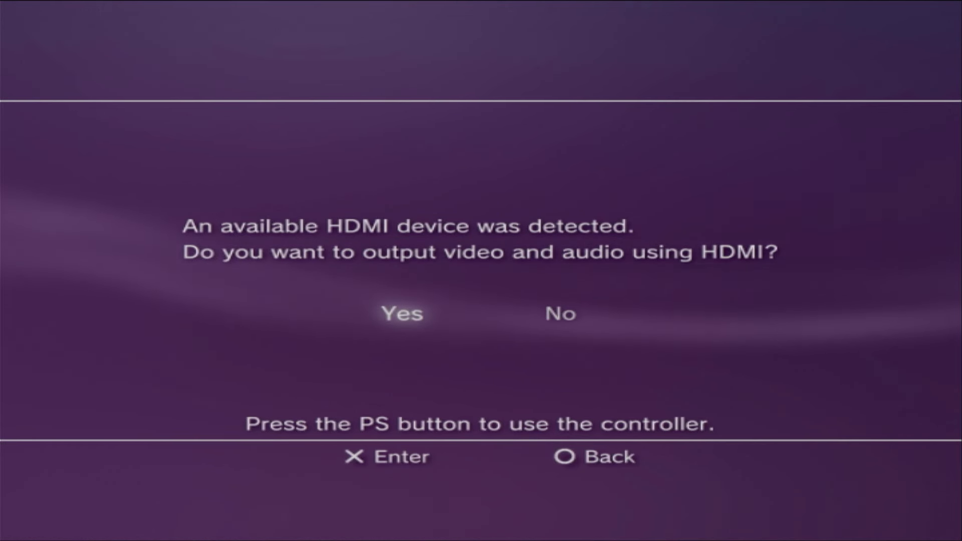
Step: Switch to the PlayStation 3 and accept HDMI video and audio output at 1080p
key("Return")
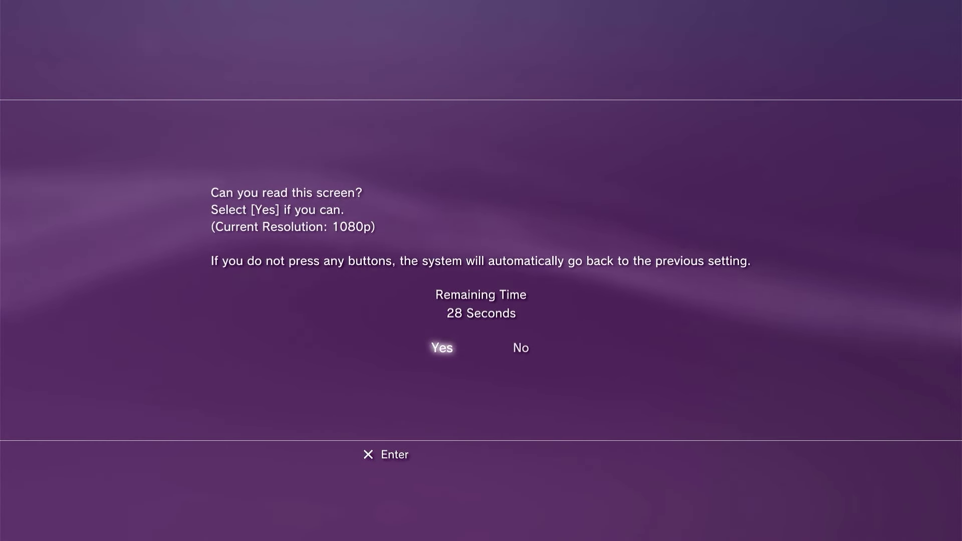
key("Return")
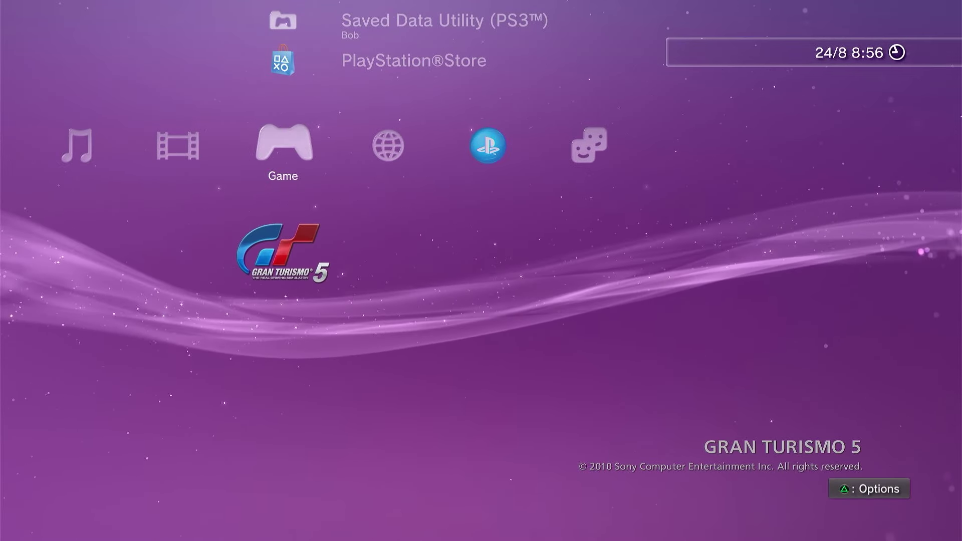
key("Return")
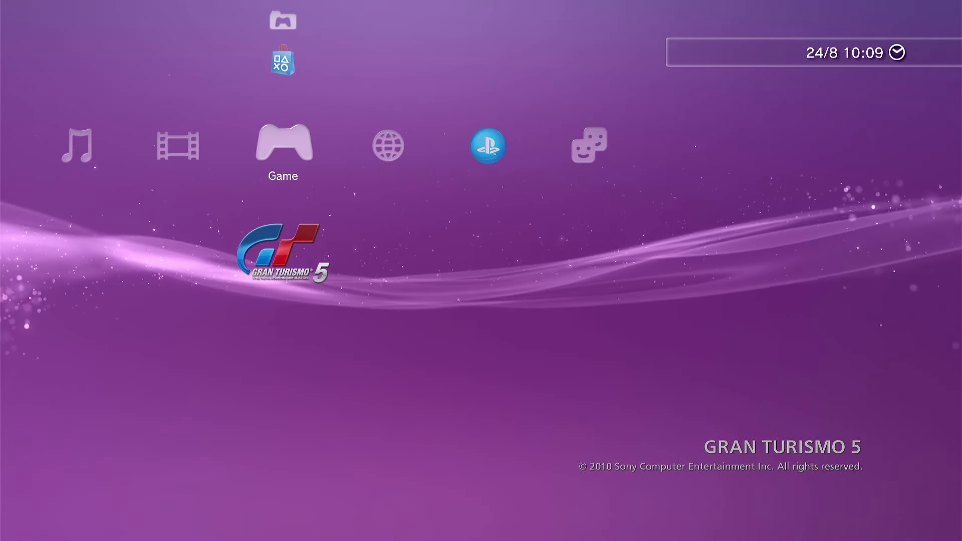
Step: Open the PlayStation Network sign-up to view its account options, and cancel out of it
key("Right")
key("Right")
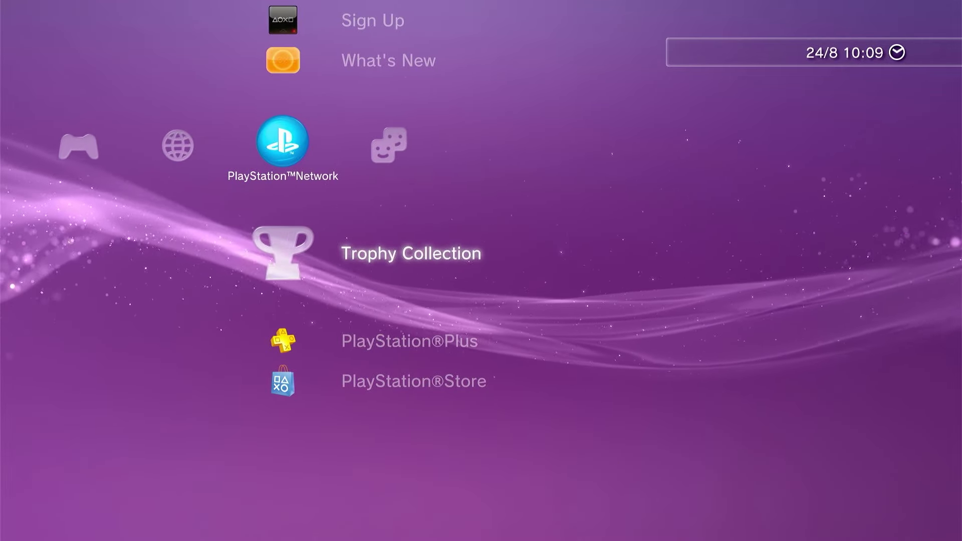
key("Up")
key("Up")
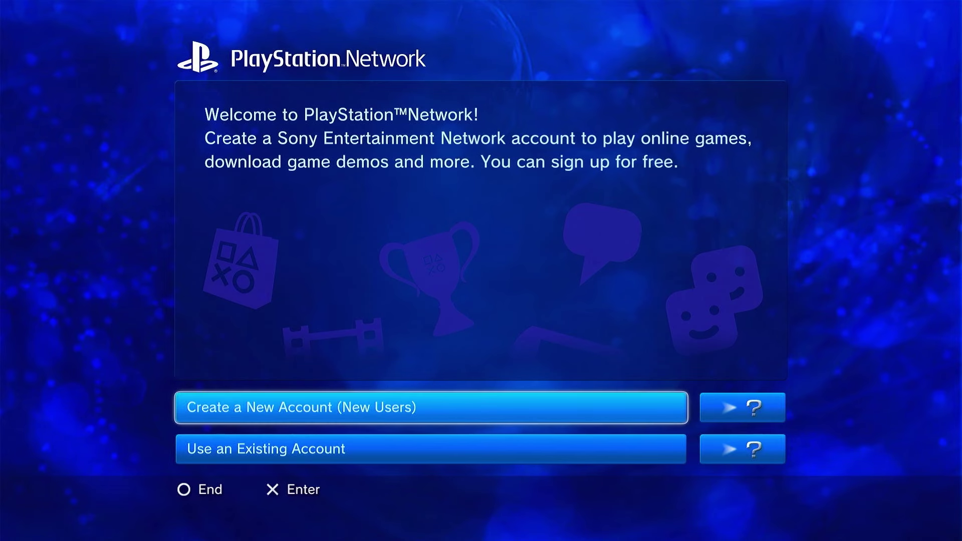
key("Escape")
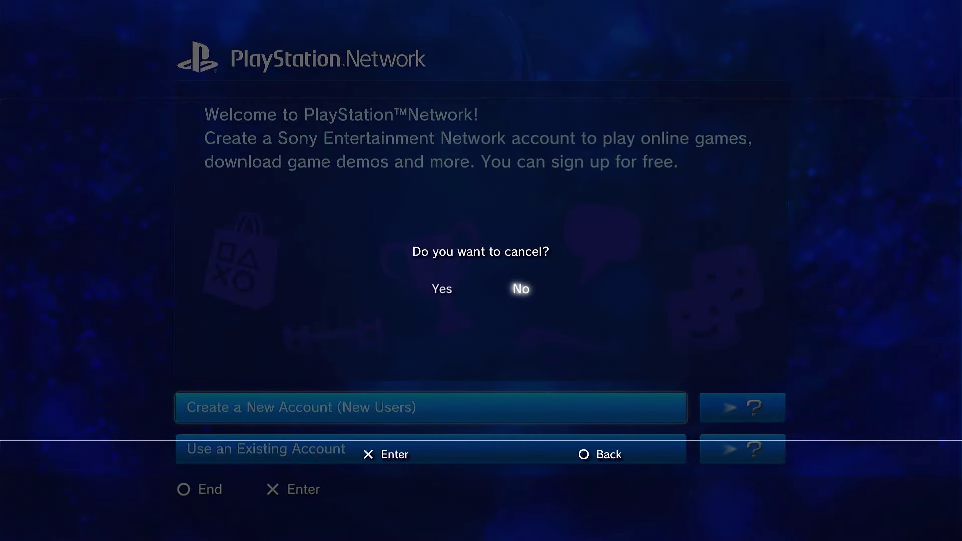
key("Return")
key("Escape")
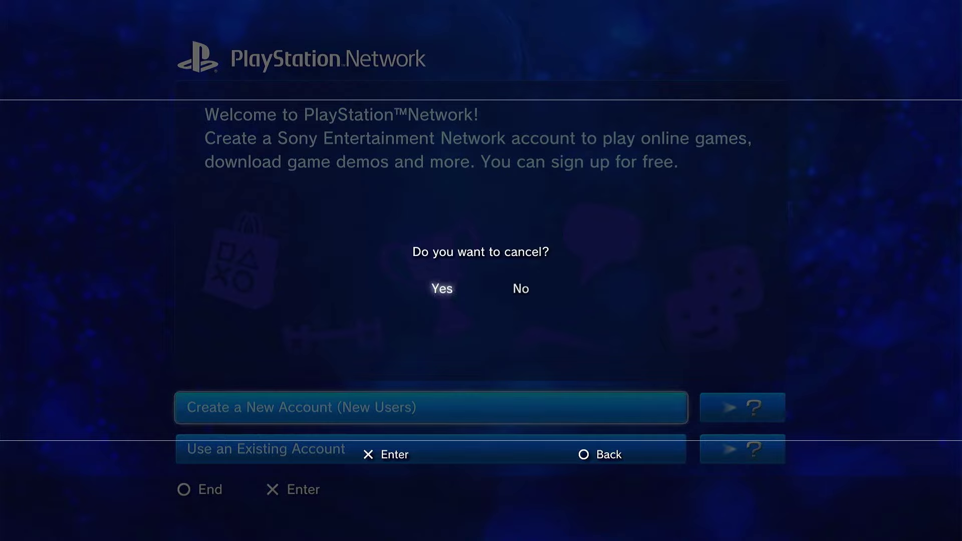
key("Return")
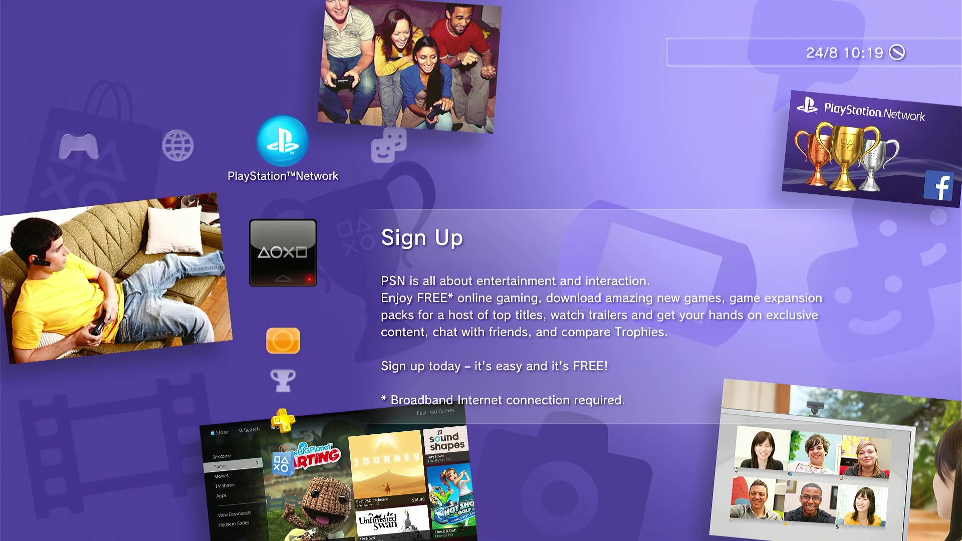
Step: Locate Internet Connection Settings within the console's Network Settings, and back out of them
key("Left")
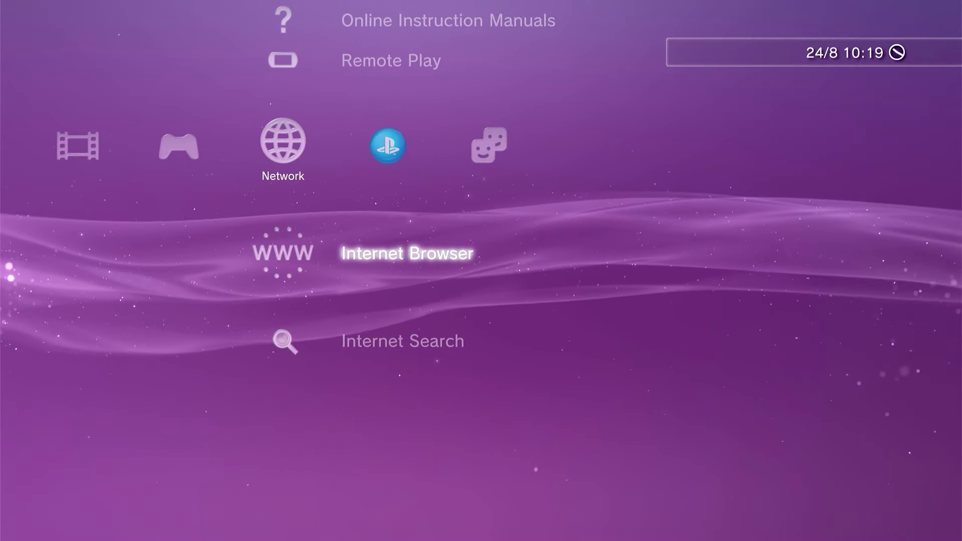
key("Left")
key("Left")
key("Left")
key("Left")
key("Left")
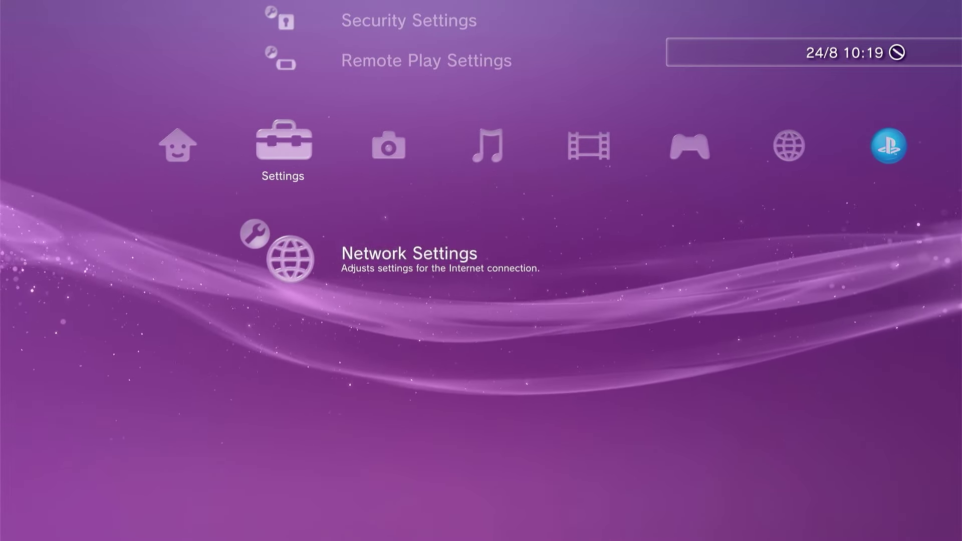
key("Return")
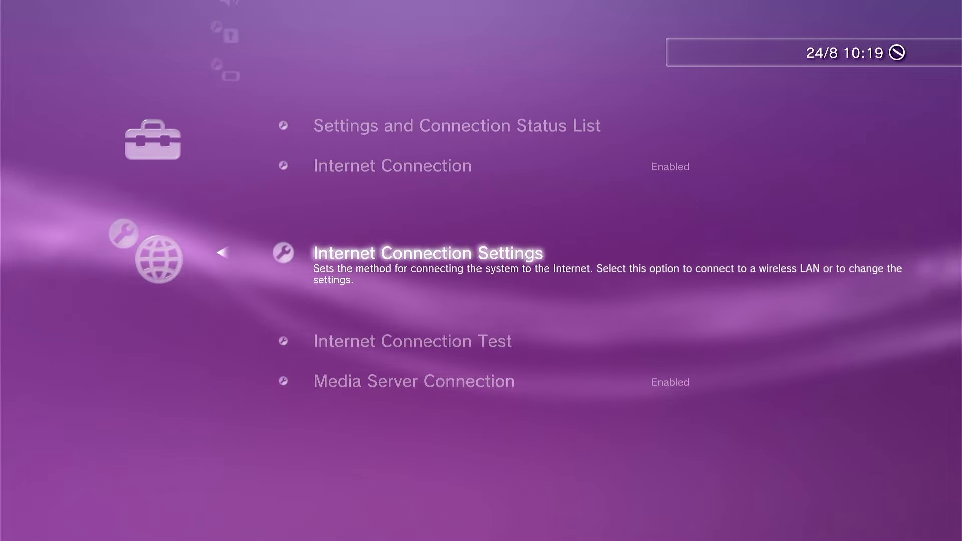
key("Return")
key("Escape")
key("Escape")
Step: Open the console's Internet Browser from the Network category
key("Right")
key("Right")
key("Right")
key("Right")
key("Right")
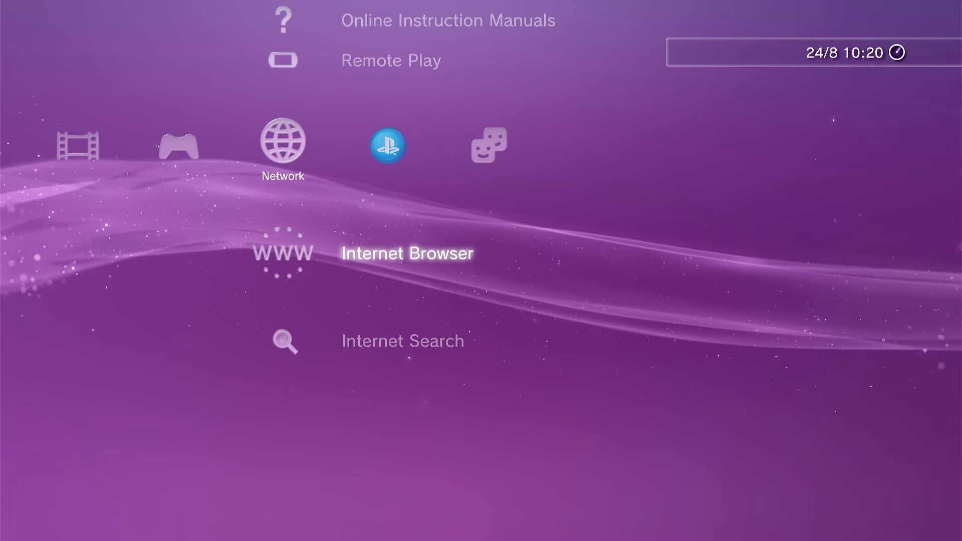
key("Return")
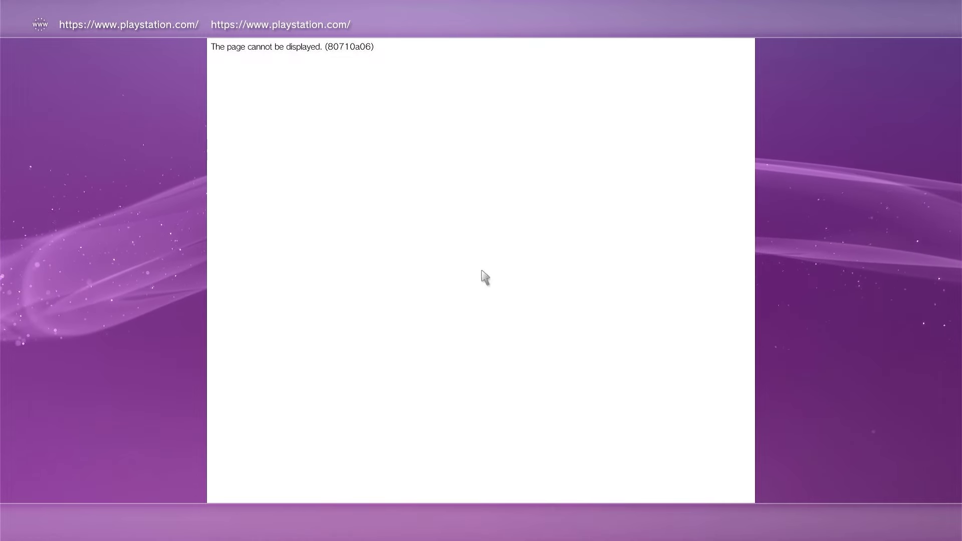
Step: Set the browser's Confirm Browser Close option to Off
key("v")
key("Up")
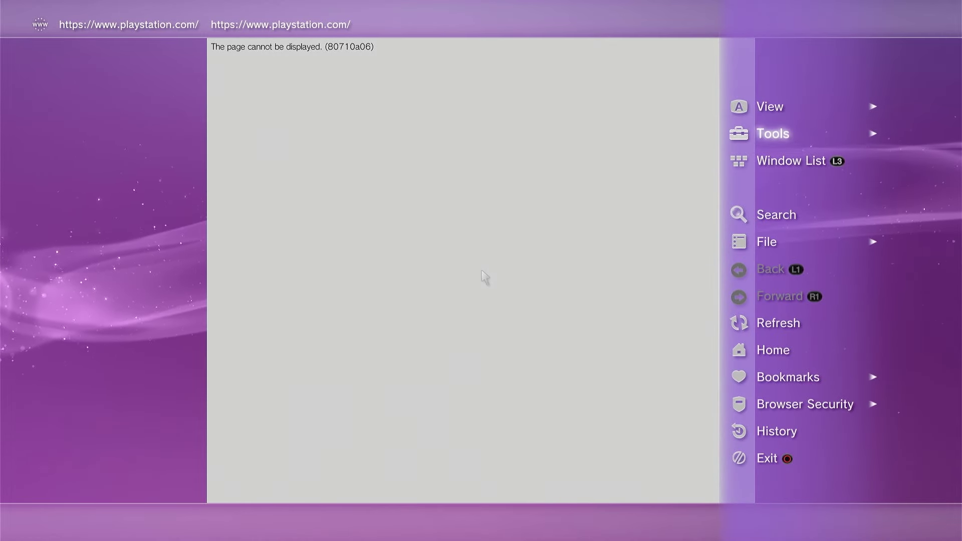
key("Right")
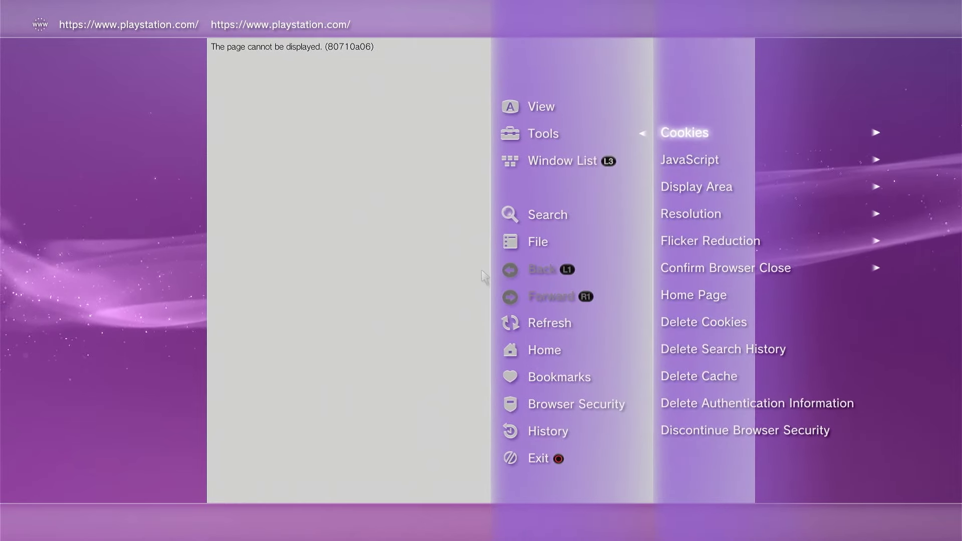
key("Down")
key("Down")
key("Down")
key("Down")
key("Down")
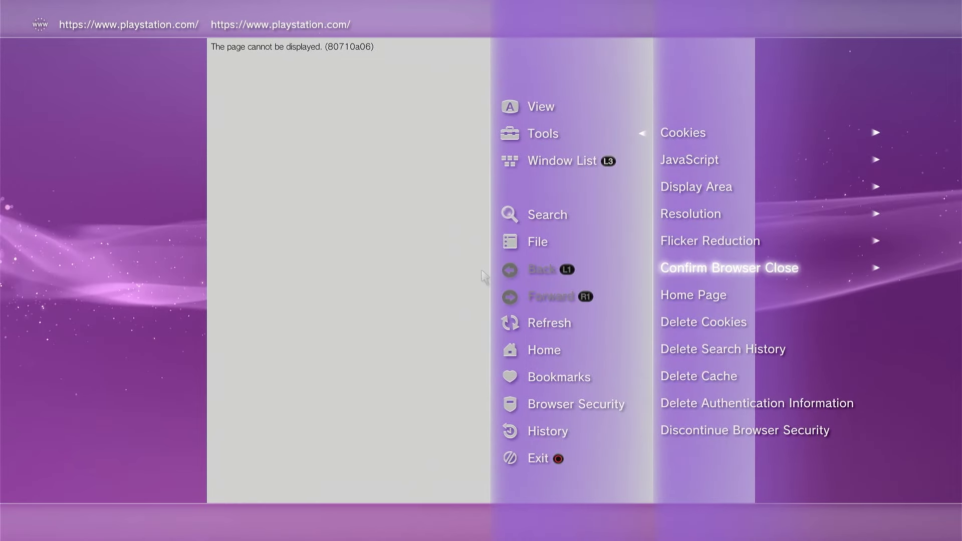
key("Right")
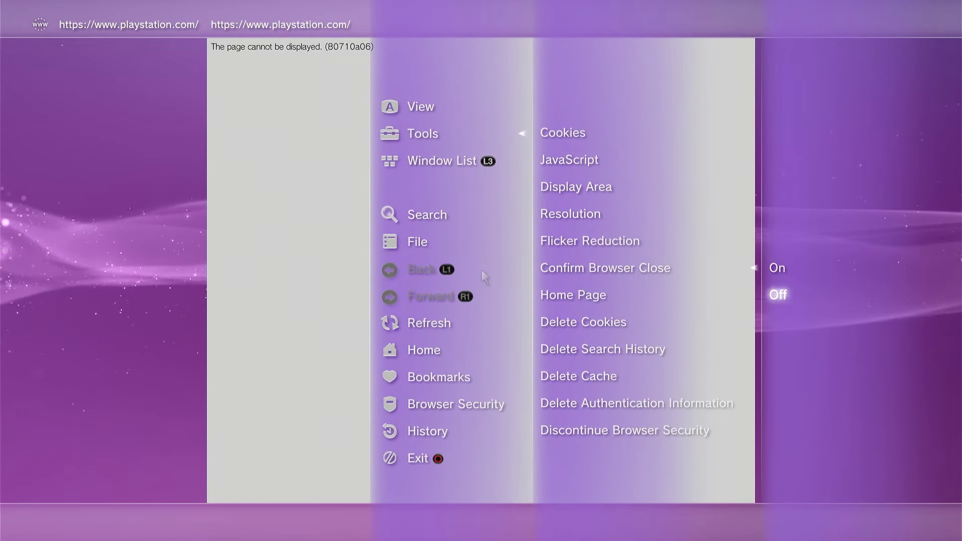
key("Return")
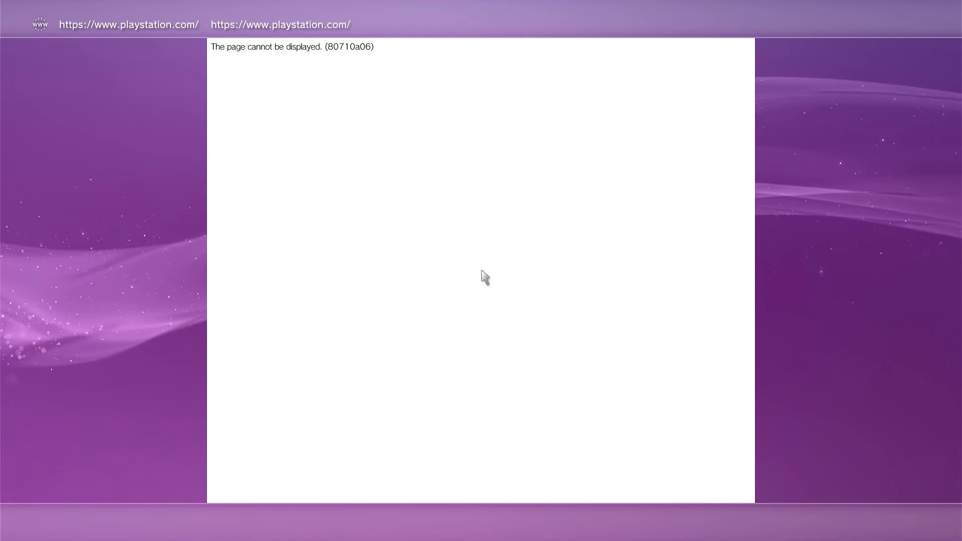
Step: Set the browser's home page to a blank page
key("Menu")
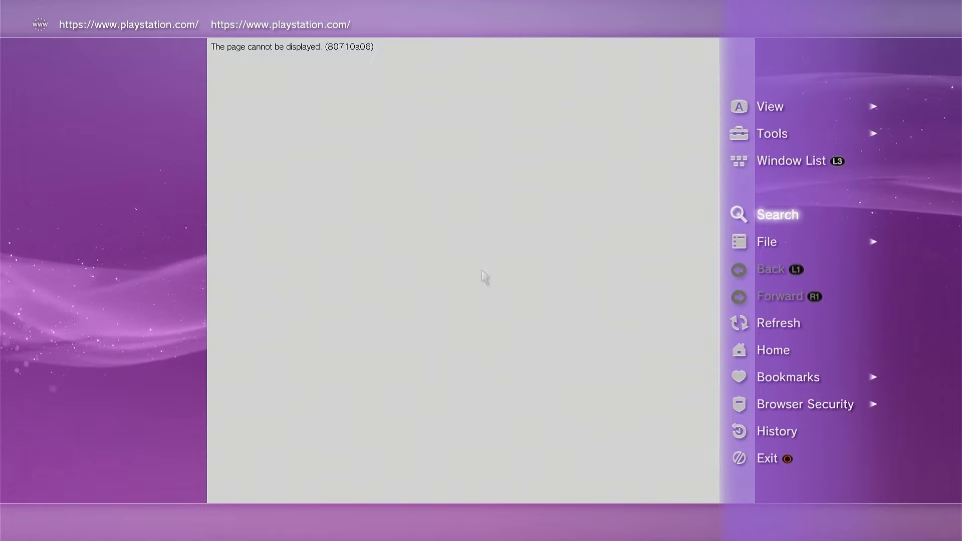
key("Up")
key("Up")
key("Right")
key("Down")
key("Down")
key("Down")
key("Down")
key("Down")
key("Down")
key("Return")
key("Down")
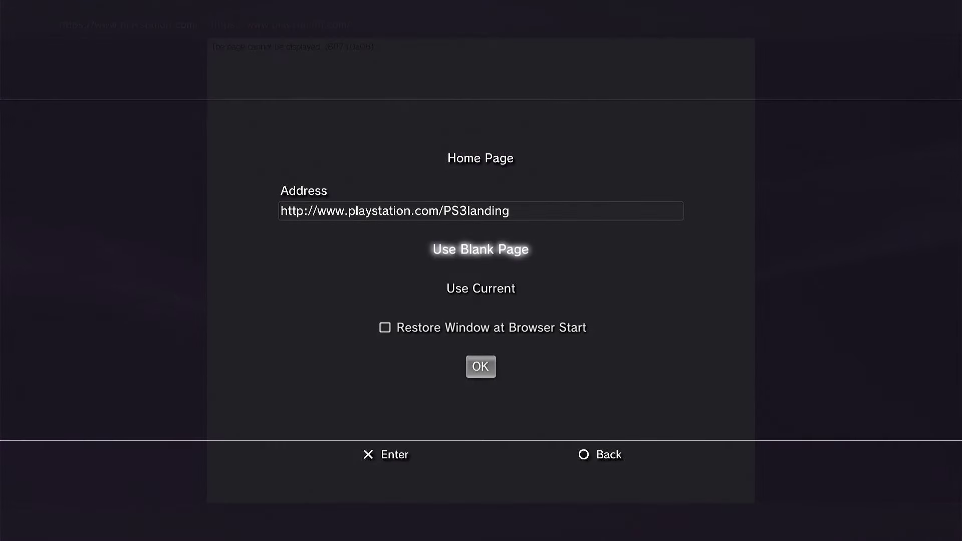
key("Return")
key("Down")
key("Down")
key("Down")
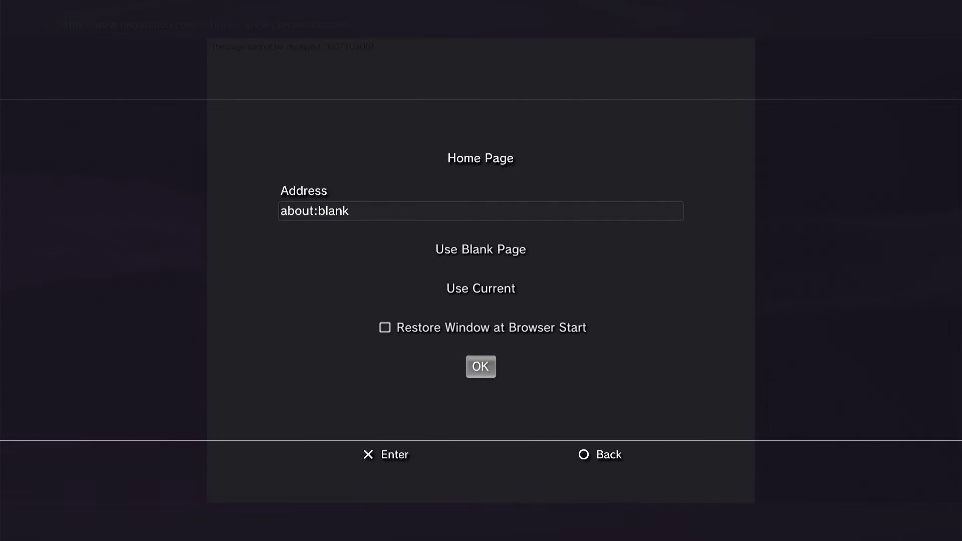
key("Return")
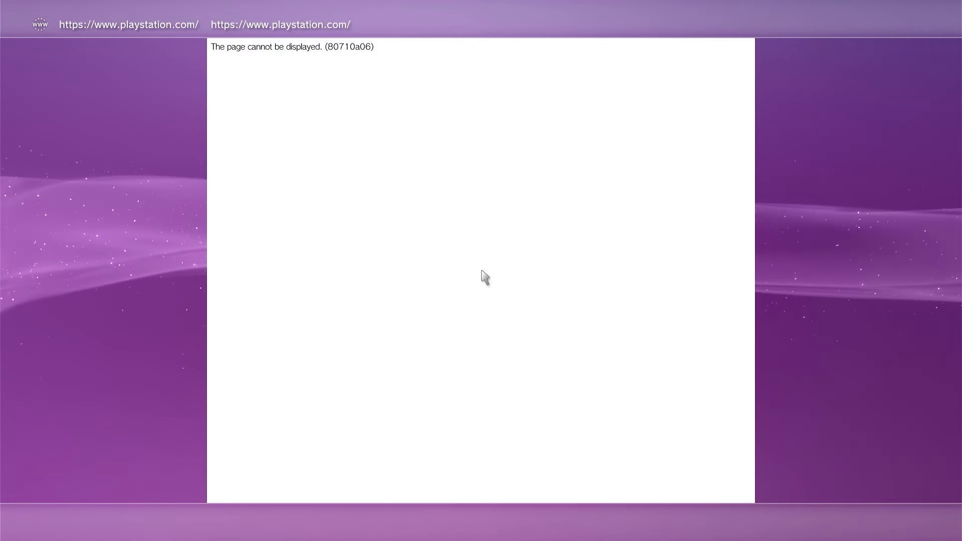
Step: Delete all of the browser's cookies and confirm the deletion
key("Menu")
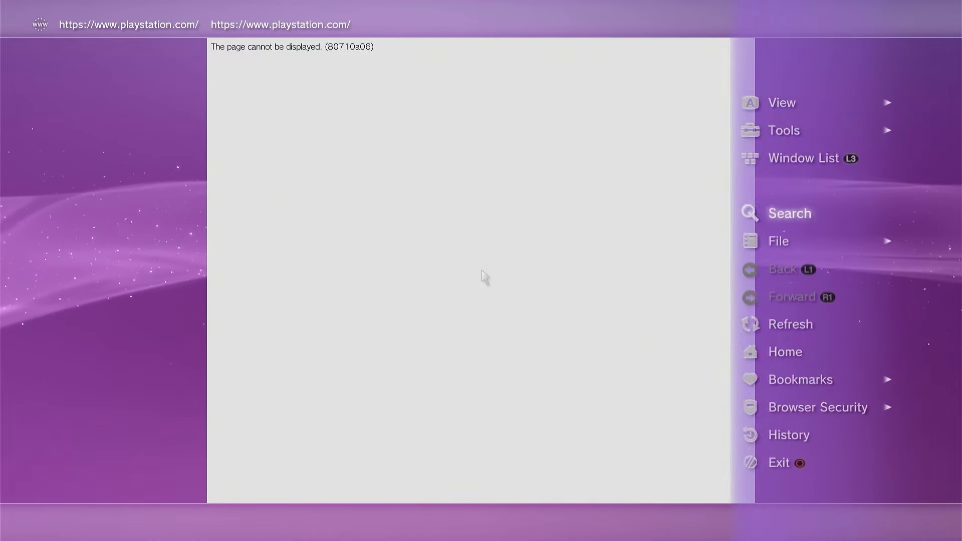
key("Up")
key("Up")
key("Return")
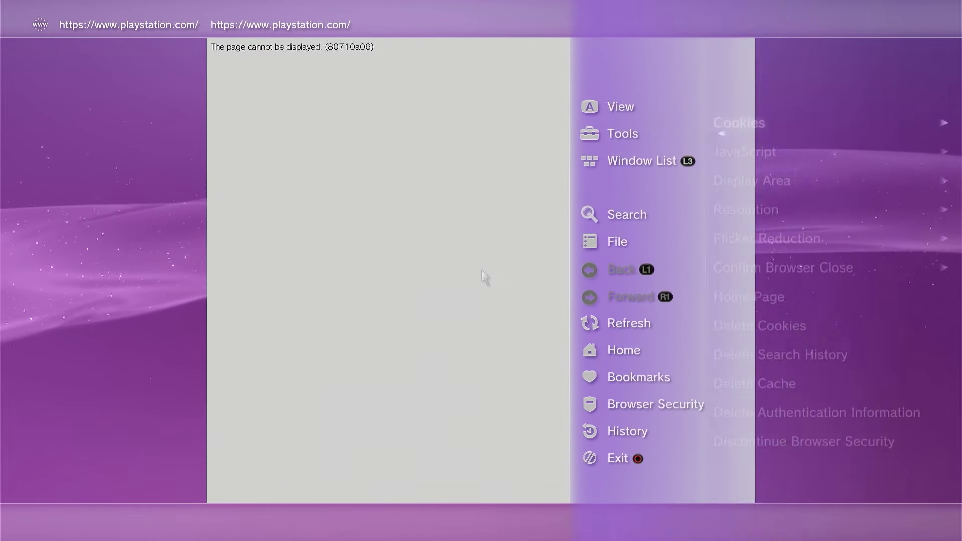
key("Down")
key("Down")
key("Down")
key("Down")
key("Down")
key("Down")
key("Down")
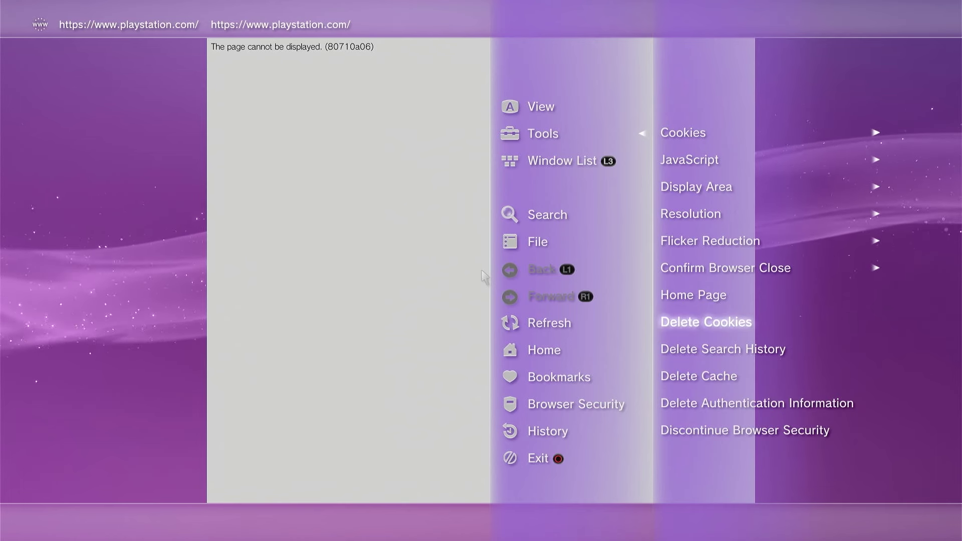
key("Down")
key("Down")
key("Down")
key("Up")
key("Up")
key("Up")
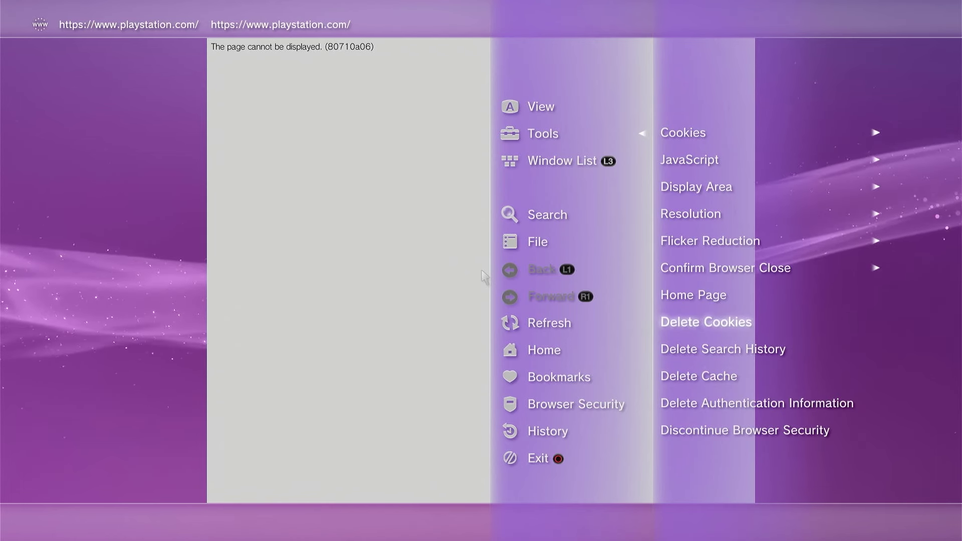
key("Return")
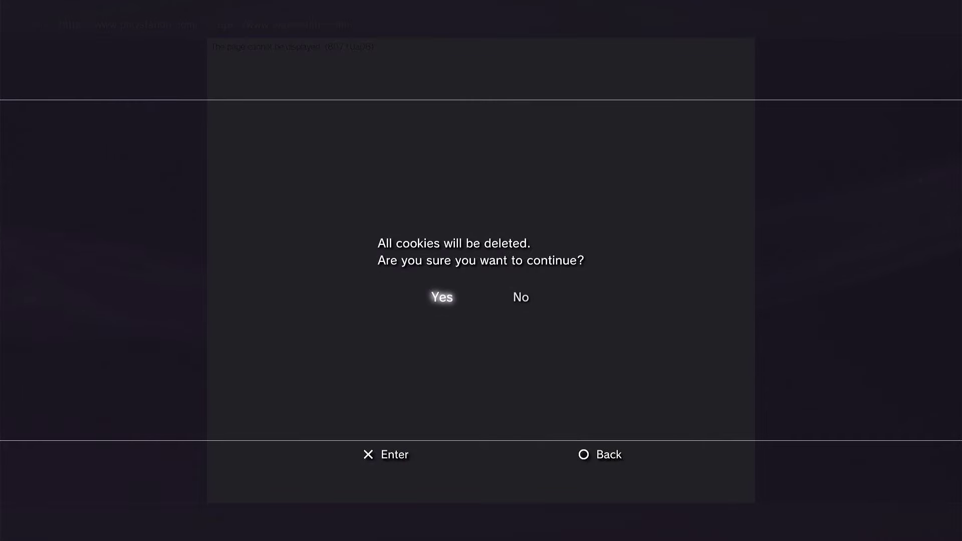
key("Return")
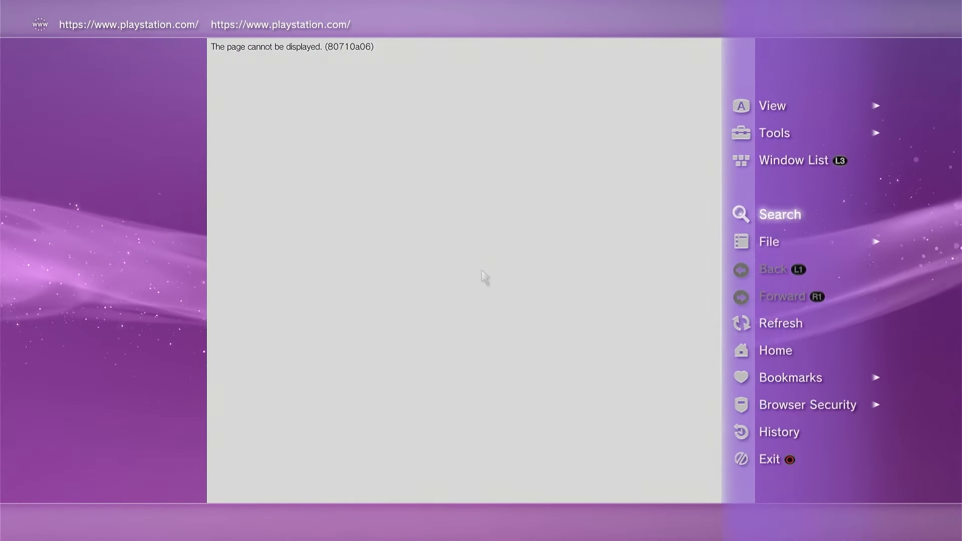
Step: Clear the browser's remaining stored data, including its search history
key("Down")
key("Down")
key("Down")
key("Up")
key("Up")
key("Up")
key("Up")
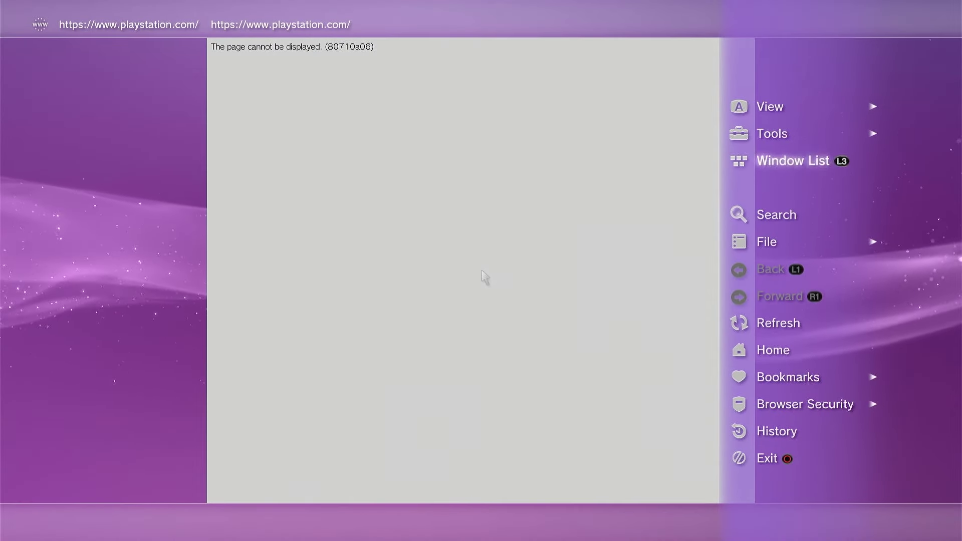
key("Up")
key("Right")
key("Down")
key("Down")
key("Down")
key("Down")
key("Down")
key("Down")
key("Down")
key("Down")
key("Return")
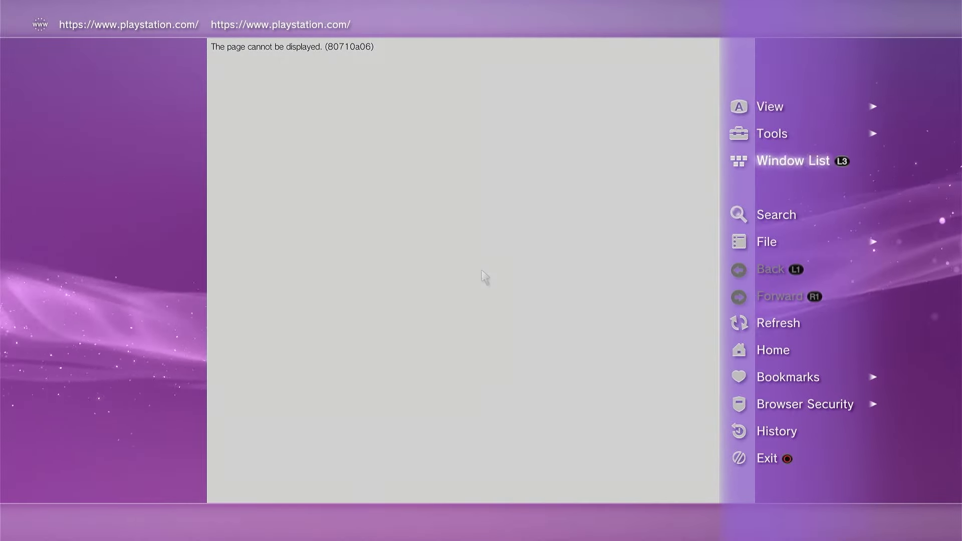
key("Up")
key("Right")
key("Down")
key("Down")
key("Return")
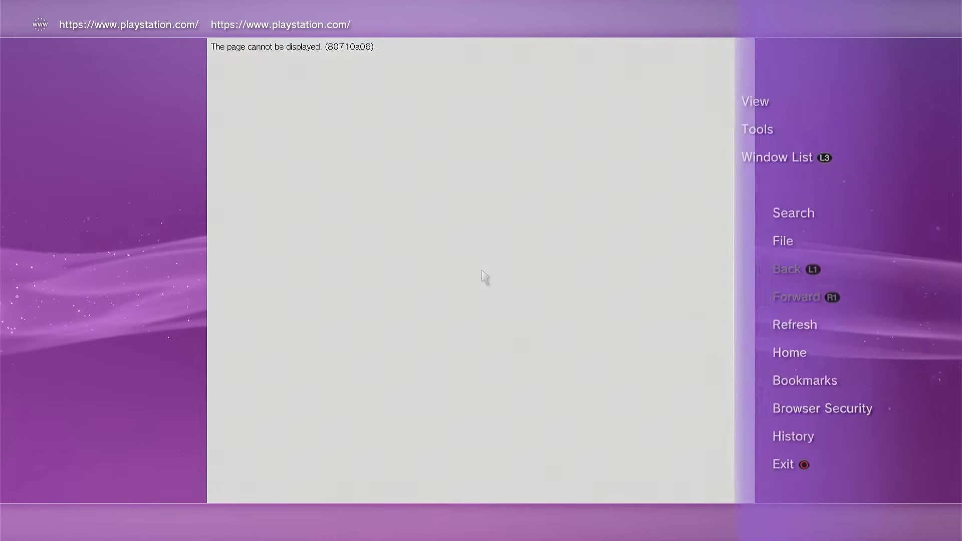
Step: Exit the browser to the console menu and reopen it on its blank home page
key("Escape")
key("Escape")
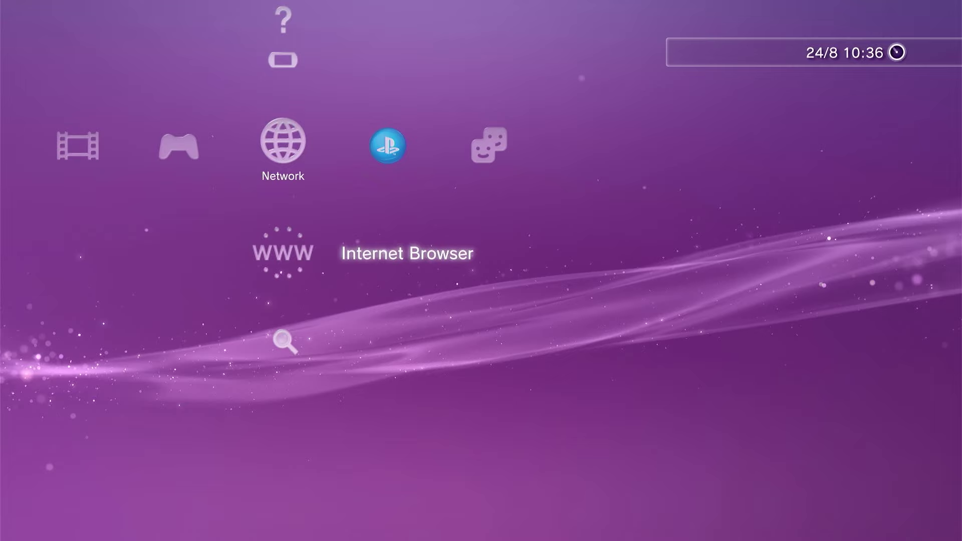
key("Return")
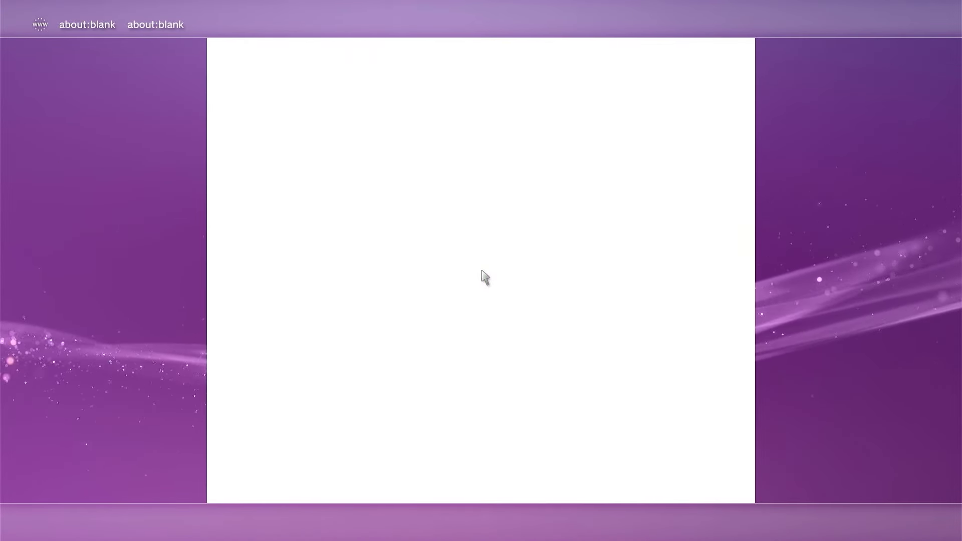
Step: Replace the browser's address with ps3xploit.me and load the site
key("ctrl+l")
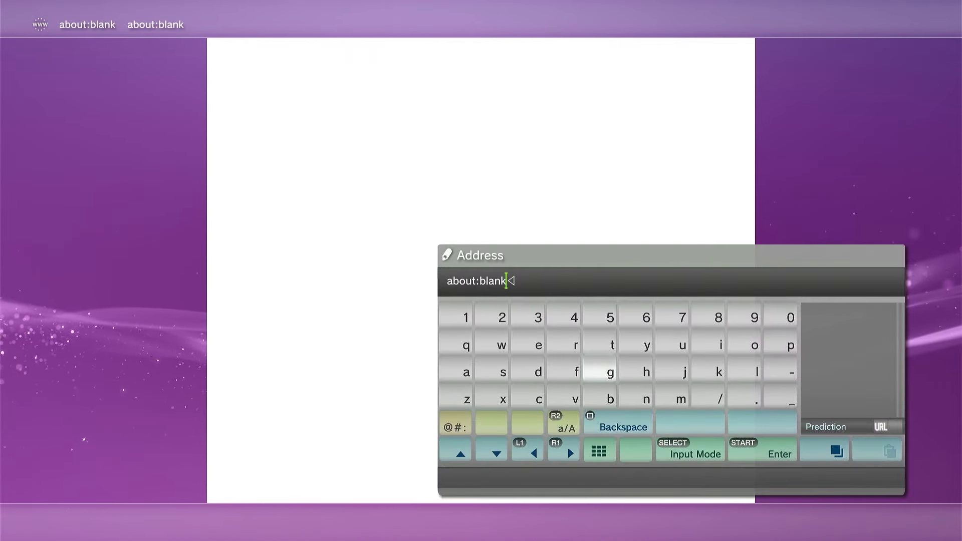
key("Up")
key("Right")
key("Right")
key("Right")
key("Right")
key("Right")
key("Right")
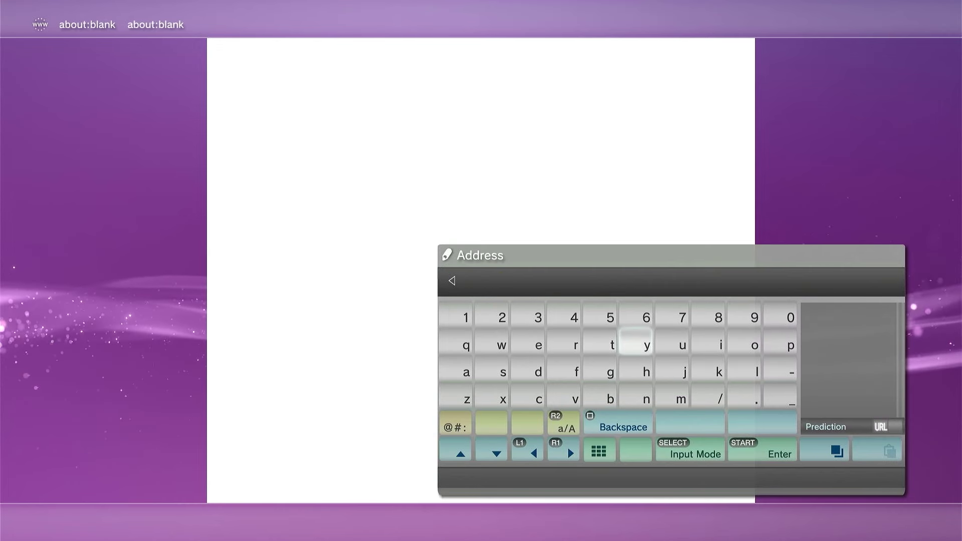
key("Left")
type("p")
key("Left")
key("Left")
key("Left")
key("Left")
key("Left")
key("Left")
key("Left")
key("Left")
key("Down")
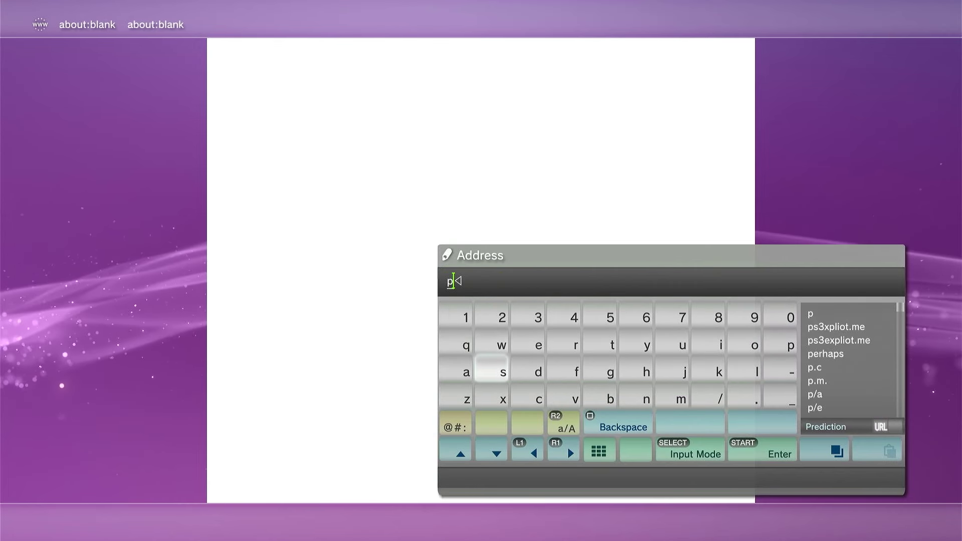
type("s")
key("Up")
key("Up")
key("Right")
type("3")
key("Down")
key("Down")
key("Down")
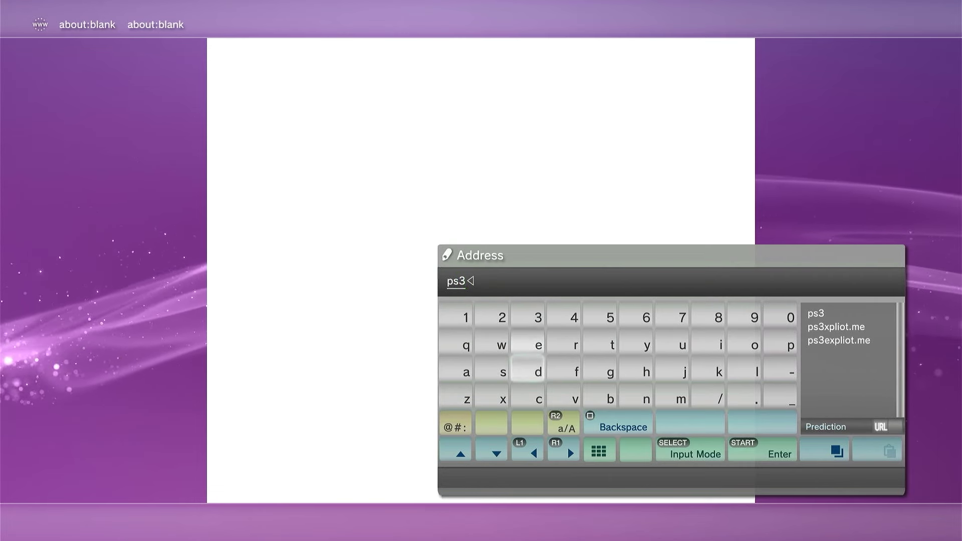
key("Left")
type("x")
key("Right")
key("Right")
key("Right")
key("Right")
key("Right")
key("Right")
key("Right")
key("Right")
key("Right")
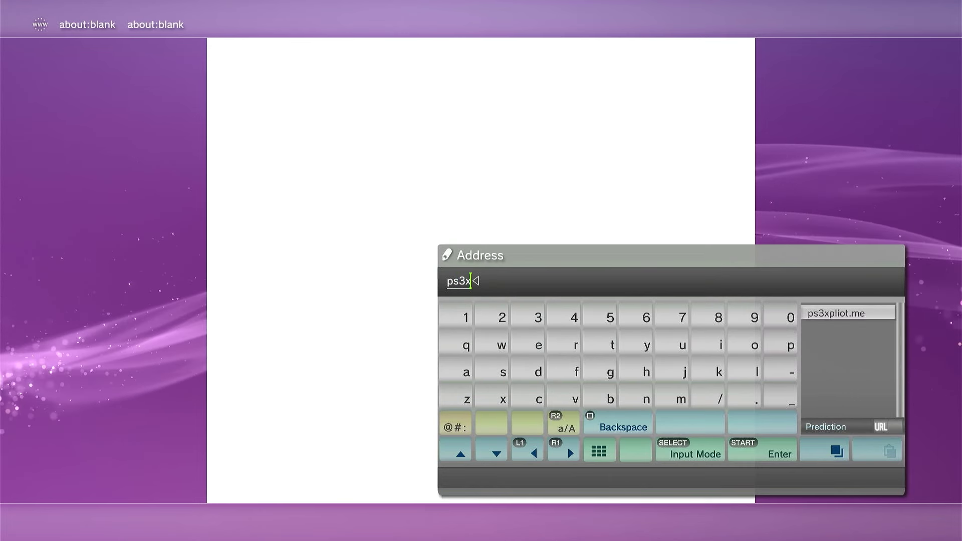
key("Left")
key("Up")
key("Up")
type("p")
key("Left")
key("Down")
type("l")
key("Up")
type("o")
key("Left")
type("i")
key("Left")
key("Left")
key("Left")
type("t")
key("Down")
key("Down")
key("Right")
key("Right")
key("Right")
key("Right")
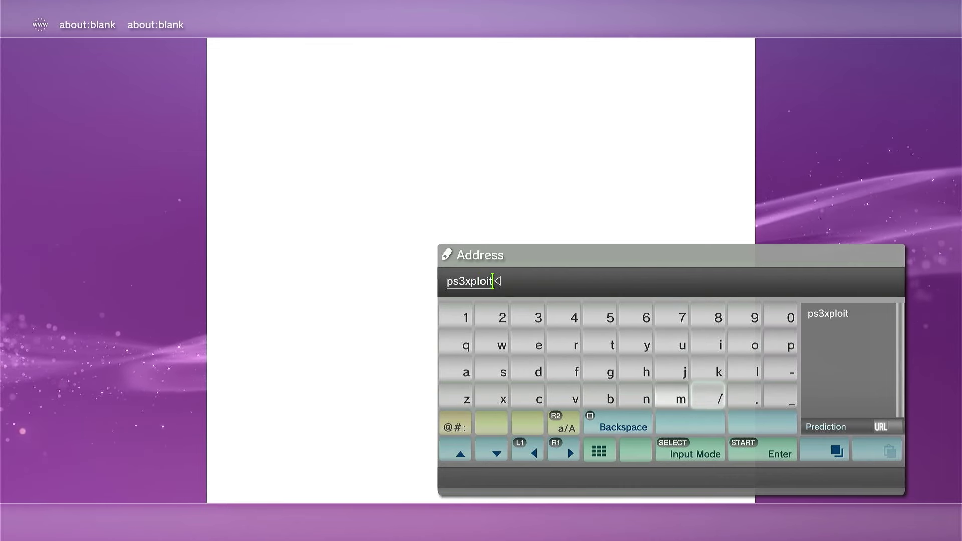
type(".")
key("Left")
key("Left")
key("Up")
key("Up")
key("Left")
key("Left")
key("Left")
key("Left")
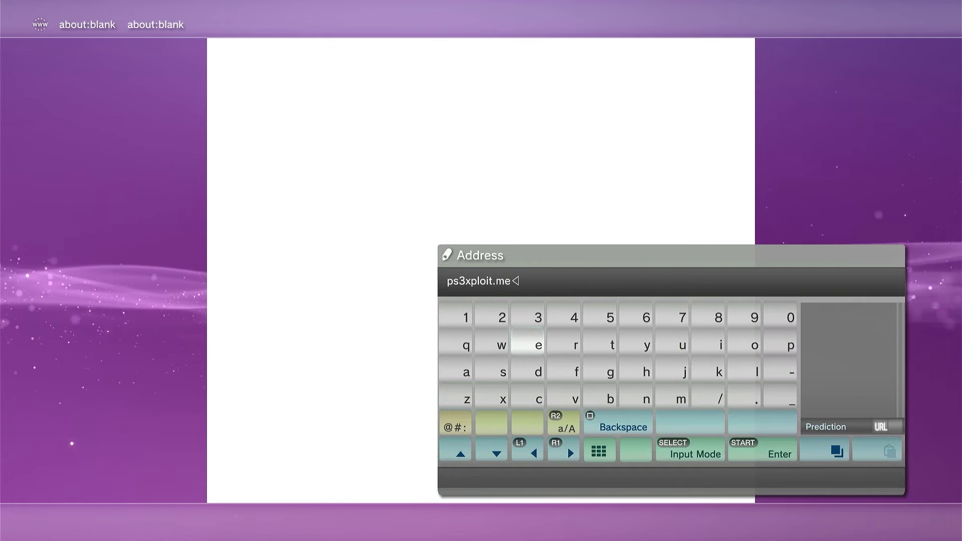
type("me")
key("Return")
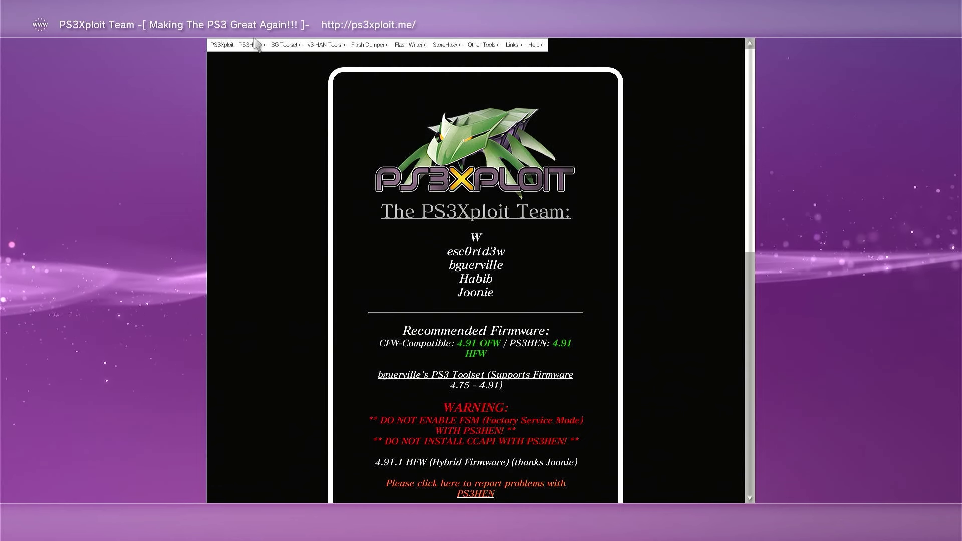
Step: Add the PS3Xploit Team home page to the browser's bookmarks
mouse_move(256, 46)
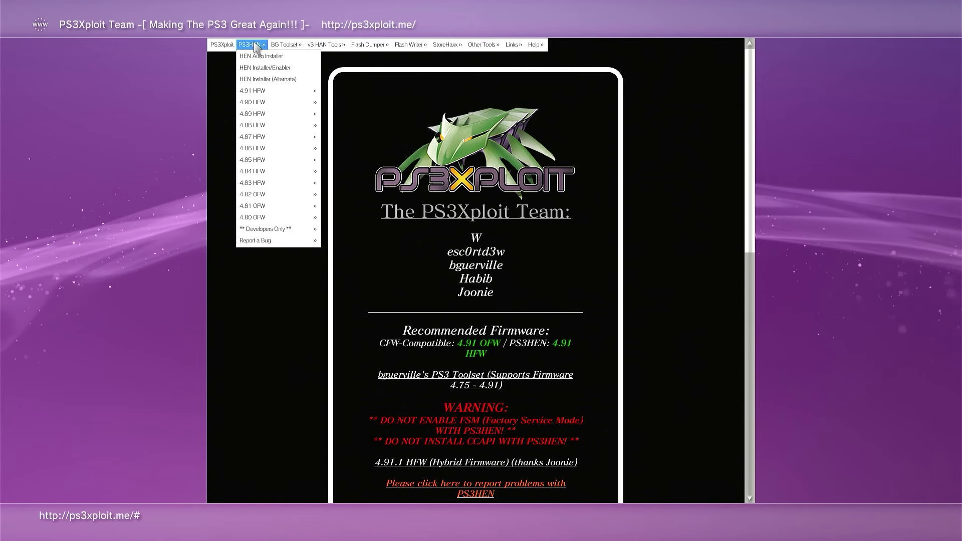
key("ctrl+d")
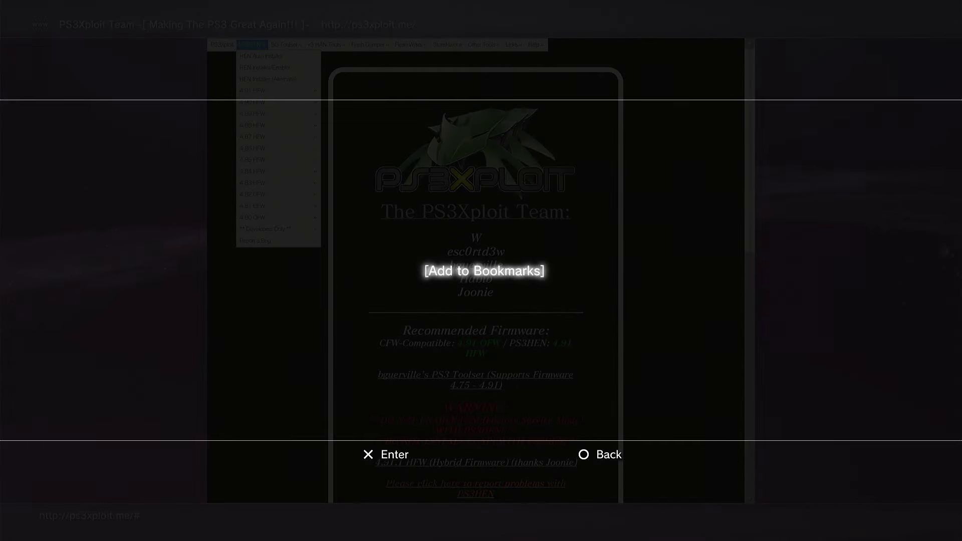
key("Return")
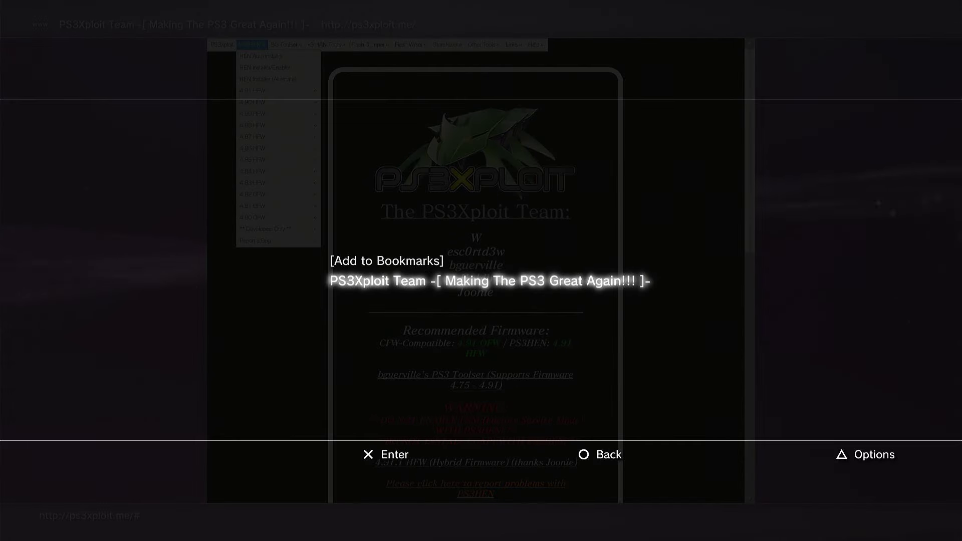
key("Return")
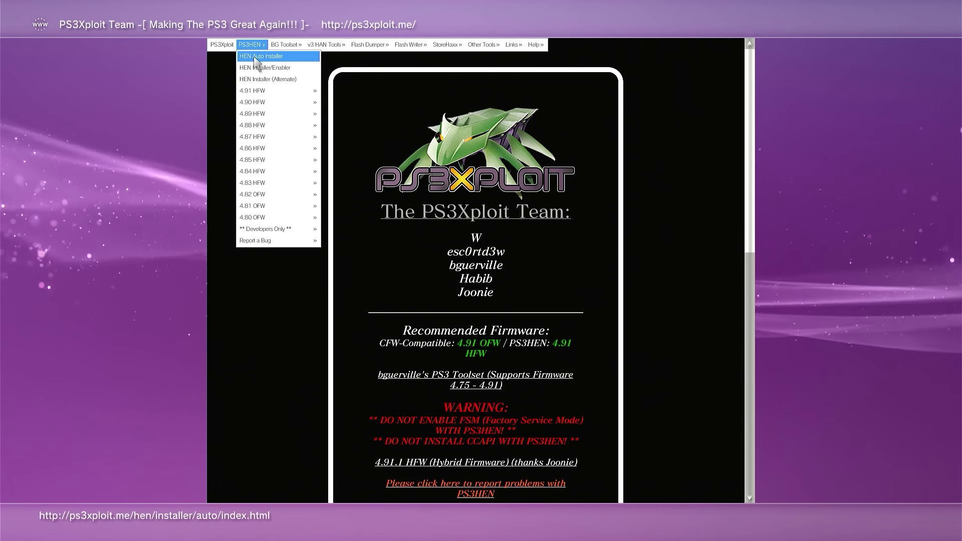
Step: Open the HEN Auto Installer page from the site's PS3HEN options and run Auto Install HEN
left_click(256, 57)
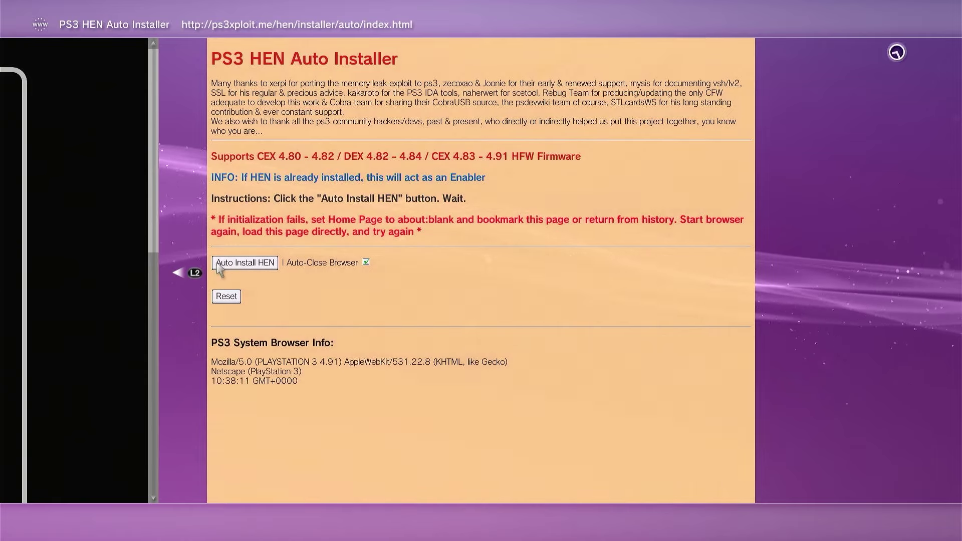
left_click(219, 264)
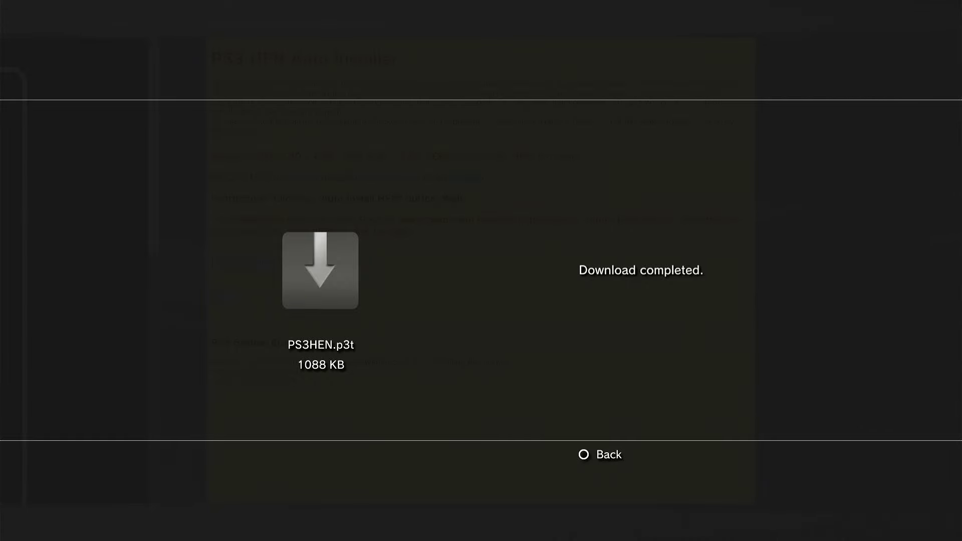
key("Escape")
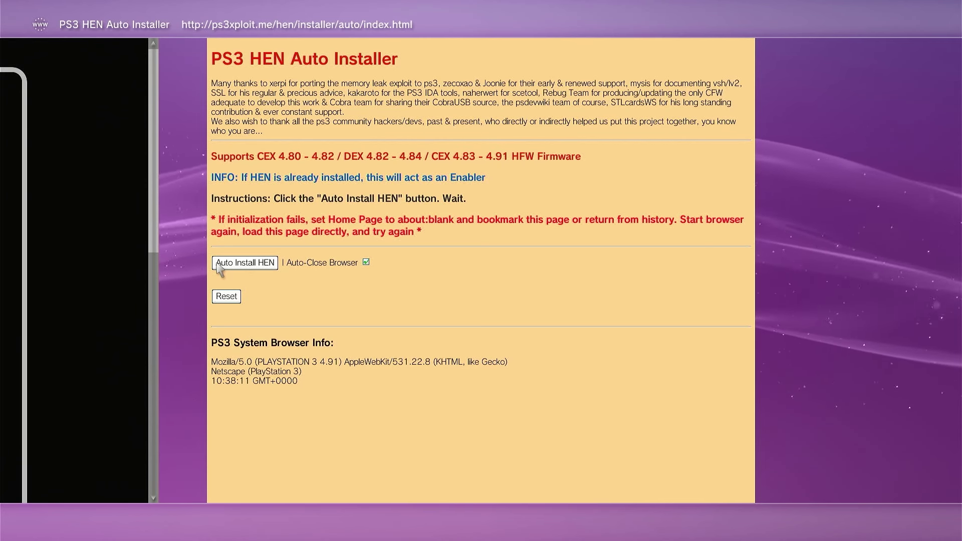
Step: Add the PS3 HEN Auto Installer page to the bookmarks and close the bookmark list
left_click(221, 269)
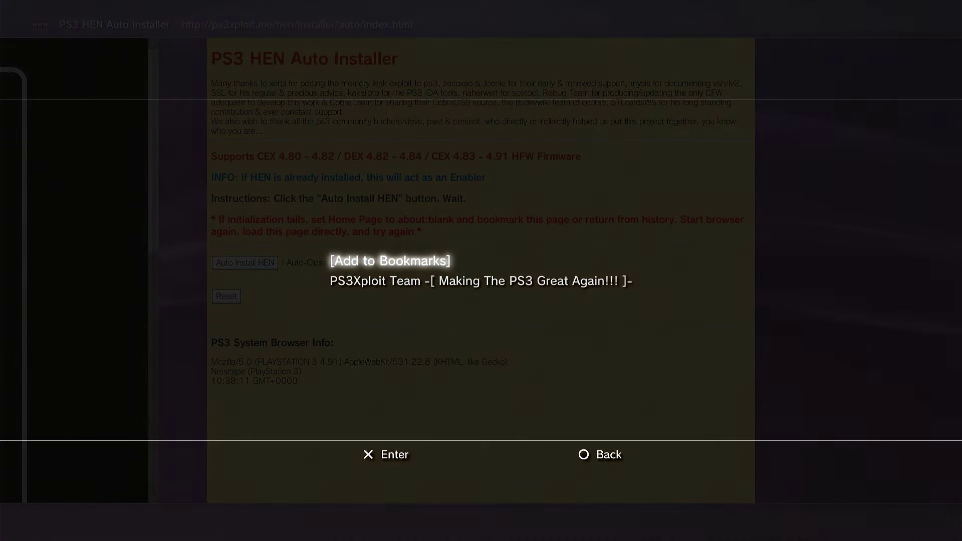
key("Return")
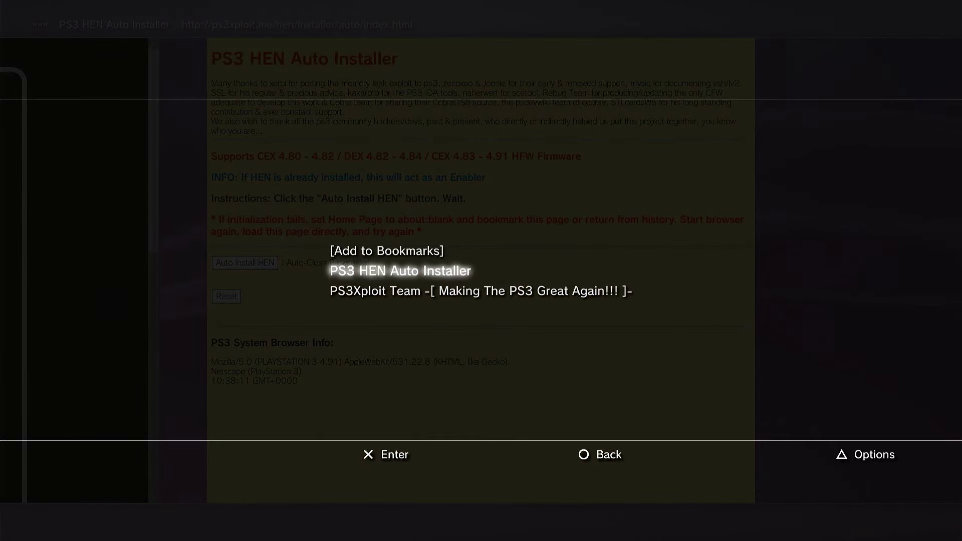
key("Escape")
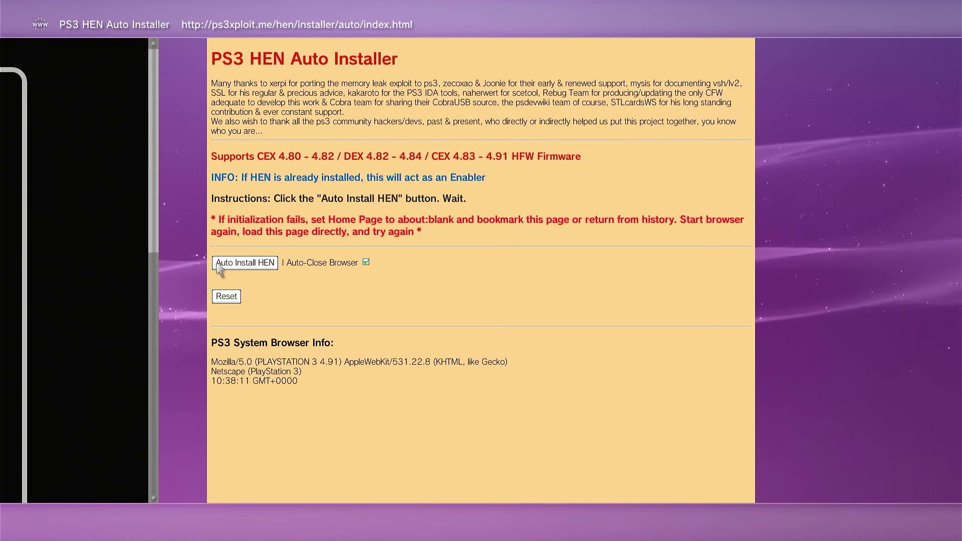
Step: Close the PS3 HEN Auto Installer page and relaunch the Internet Browser
key("Escape")
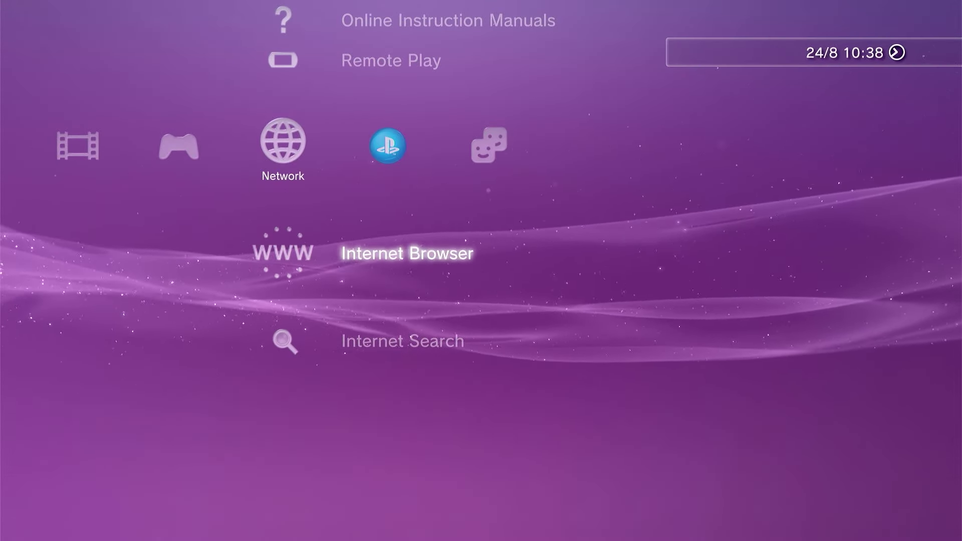
key("Return")
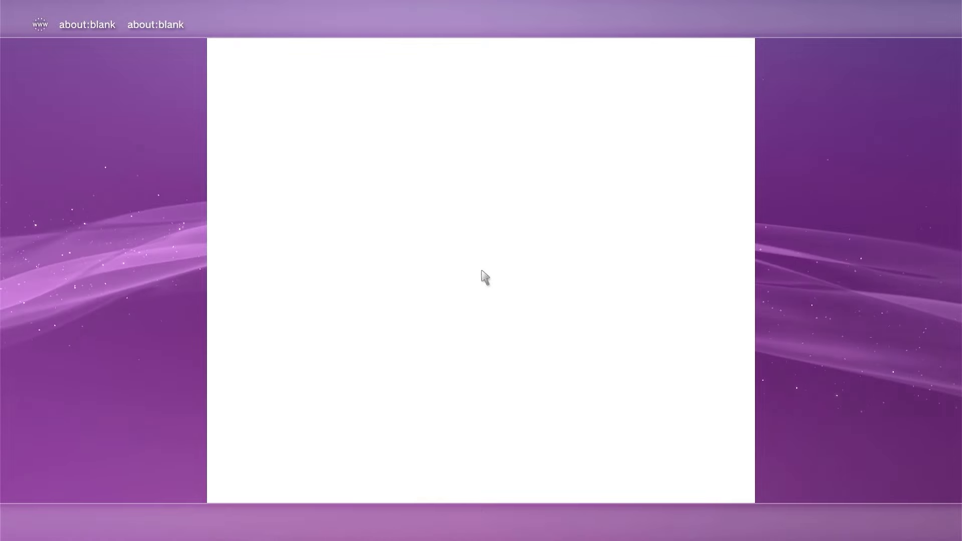
Step: Open the bookmarked PS3 HEN Auto Installer page and run Auto Install HEN, overwriting the saved PS3HEN.p3t file
key("Escape")
key("Down")
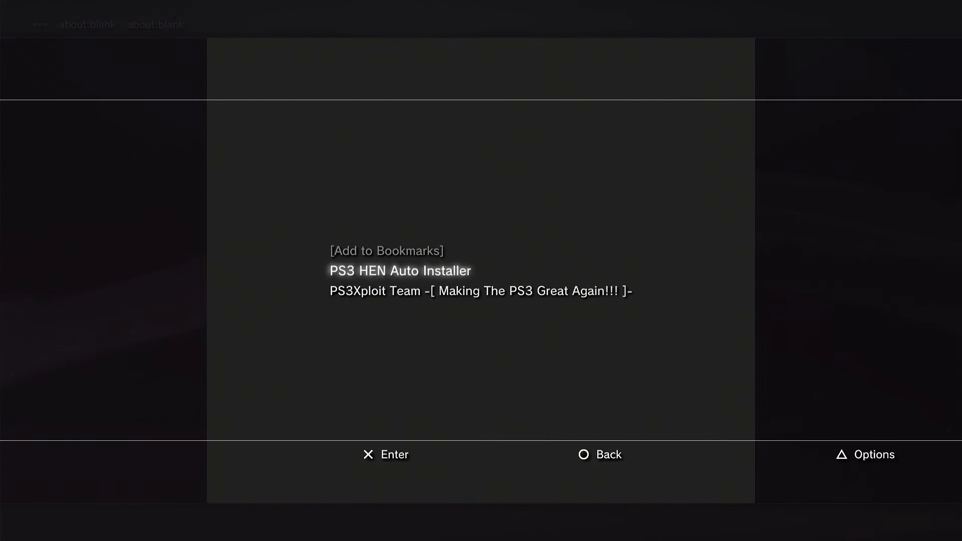
key("Return")
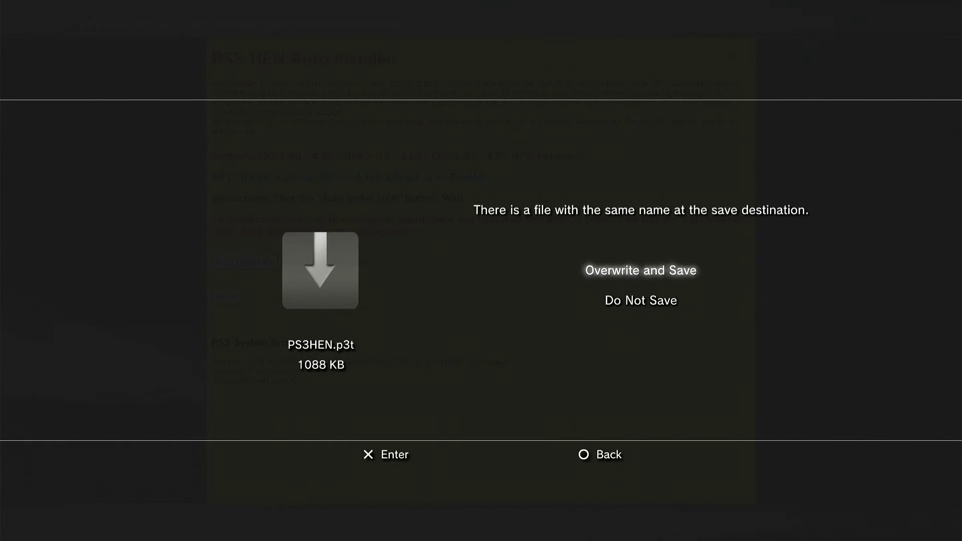
key("Return")
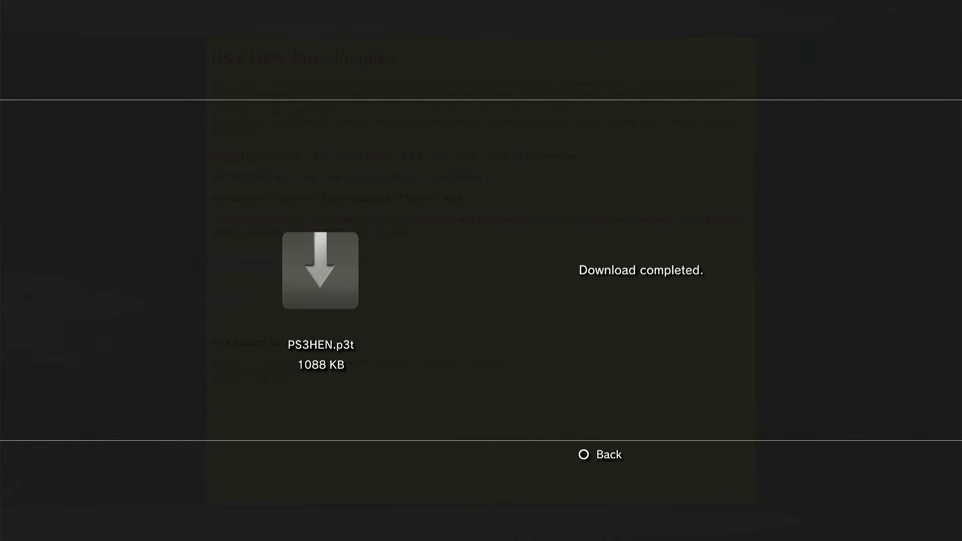
key("Escape")
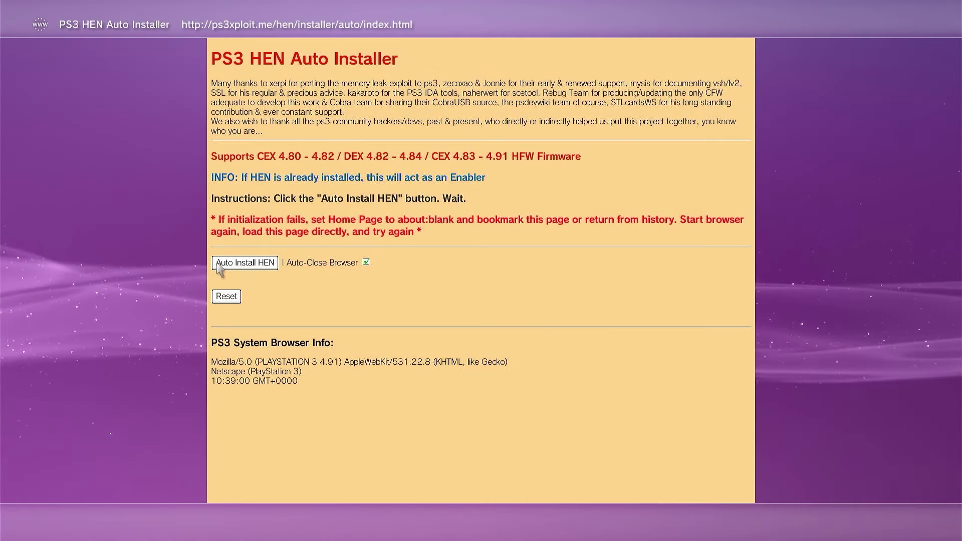
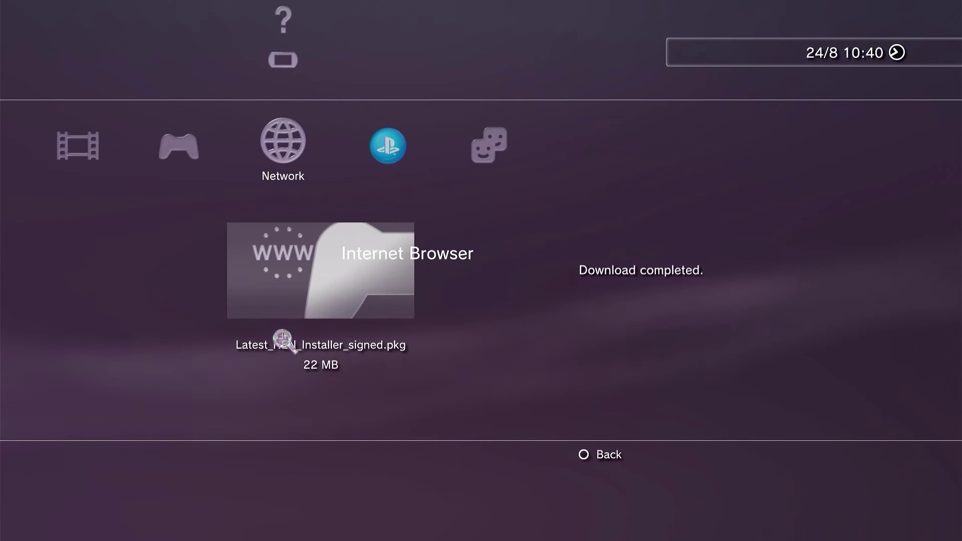
Step: Finish the Latest_HEN_Installer_signed.pkg installation and run Enable HEN from the Game category
key("Escape")
key("Return")
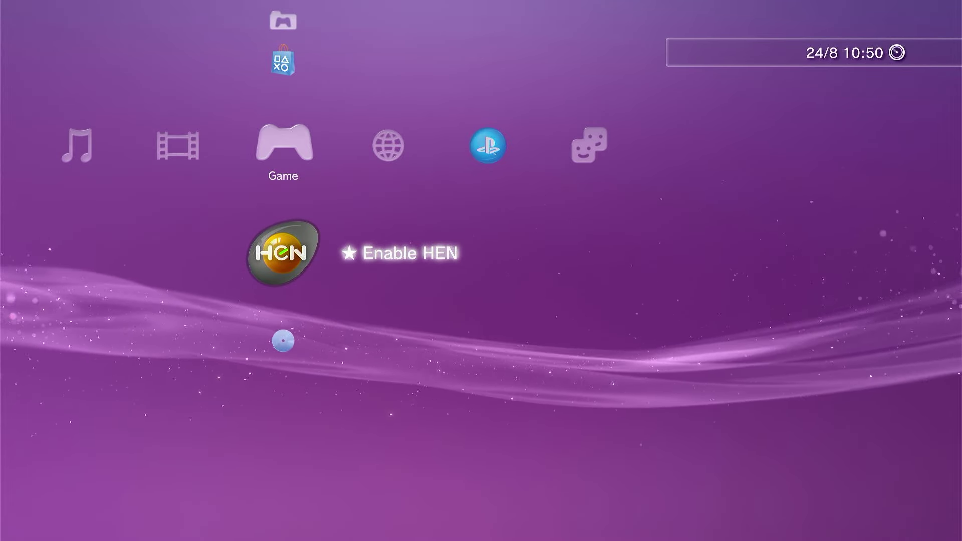
key("Return")
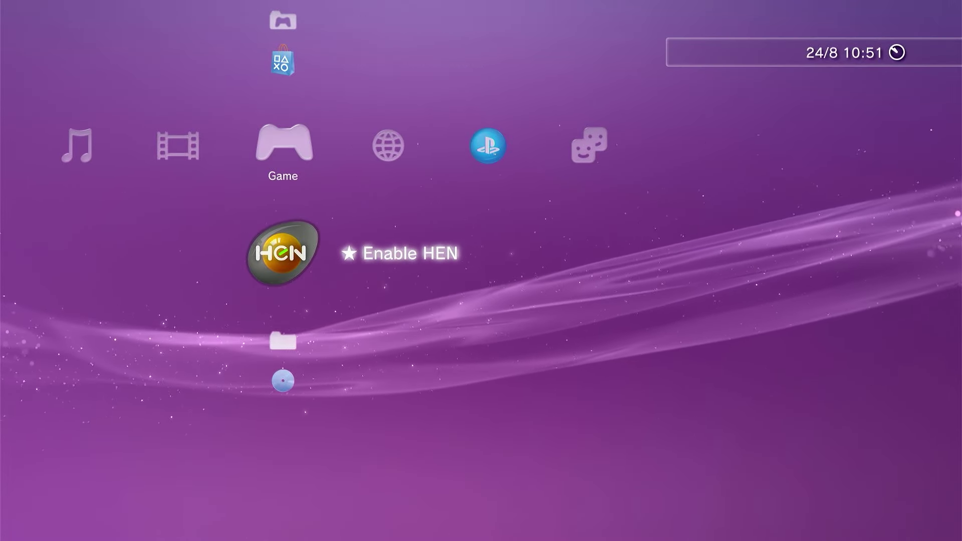
Step: Install the BASE_(20190528)_[PS3HEN] multiMAN package from the storage device's root using Package Manager's Standard option
key("Down")
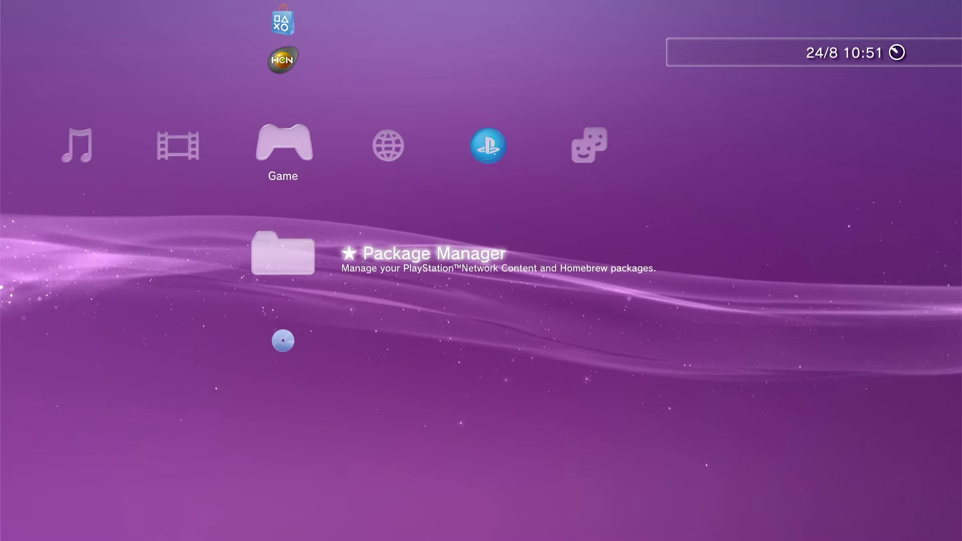
key("Up")
key("Down")
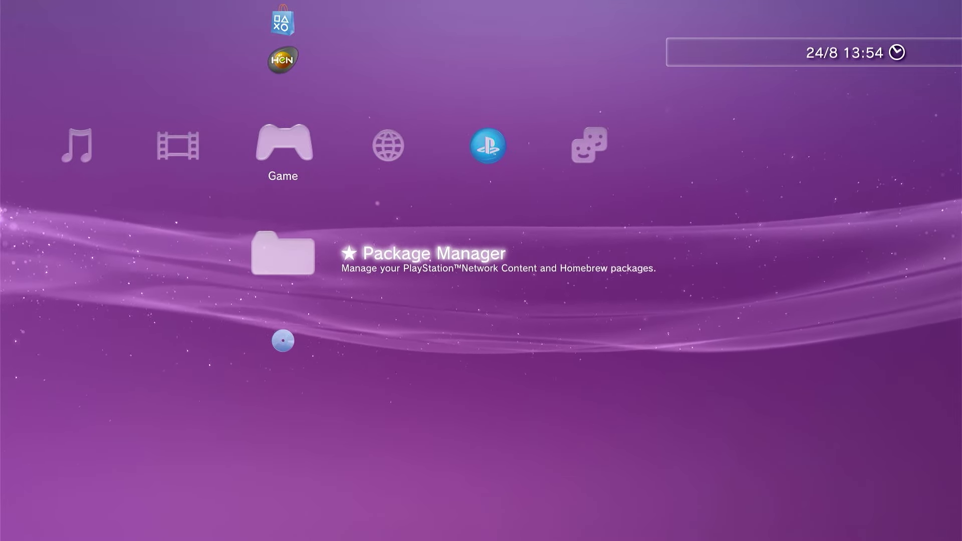
key("Return")
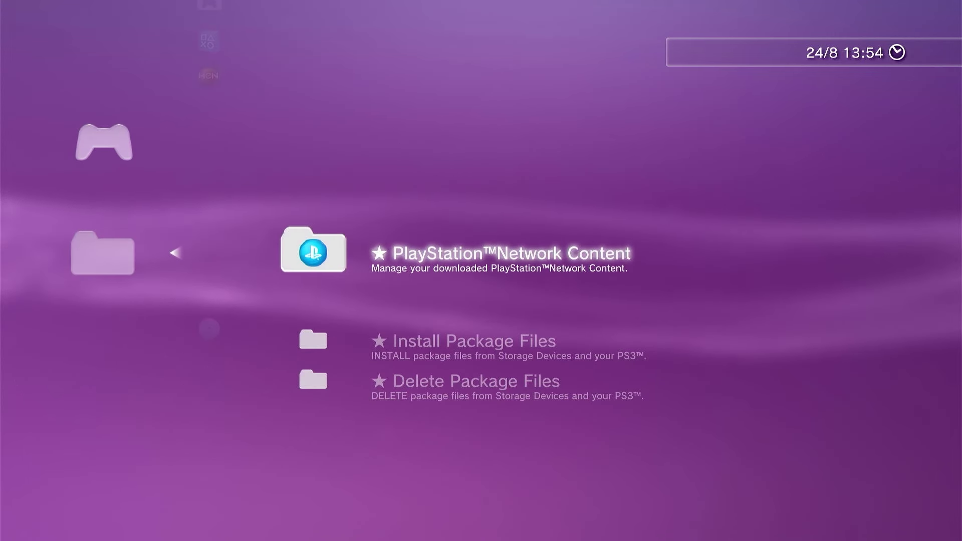
key("Down")
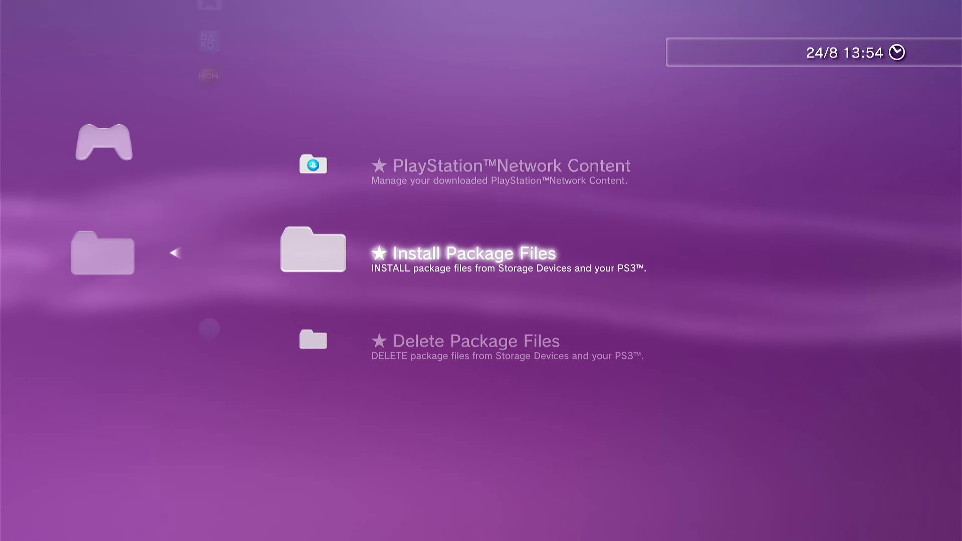
key("Return")
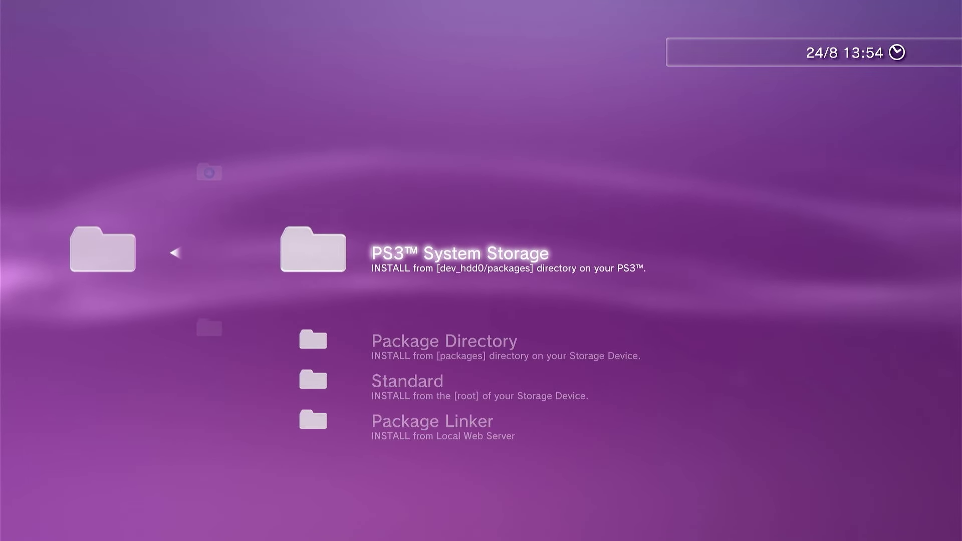
key("Down")
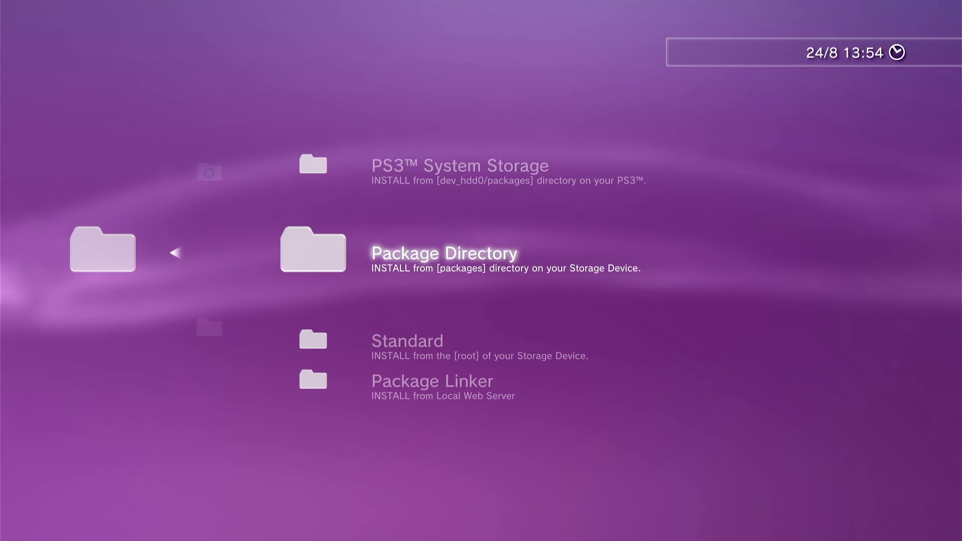
key("Down")
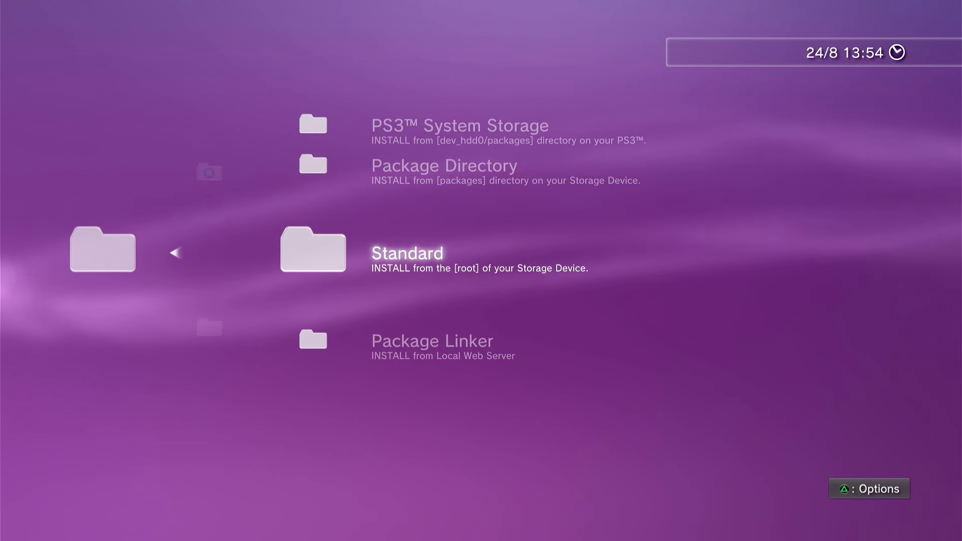
key("Return")
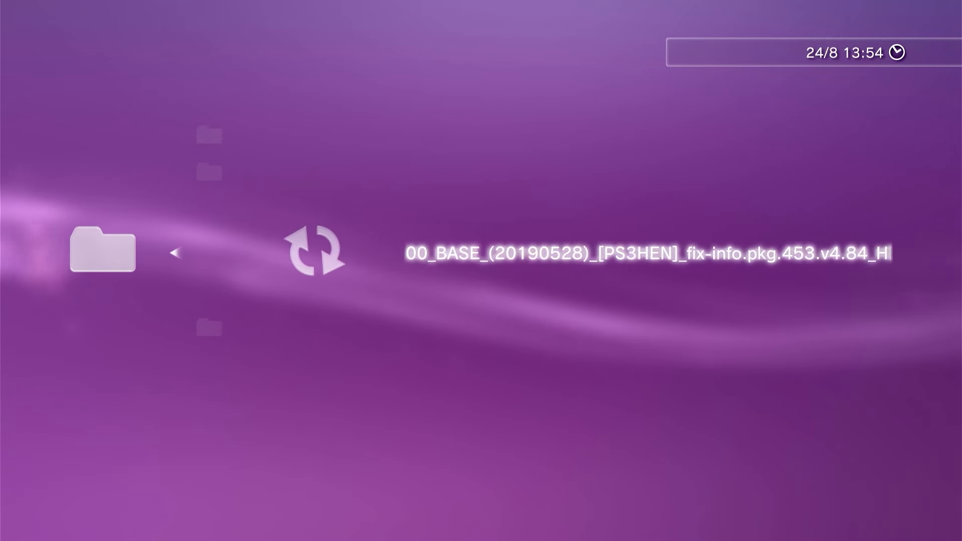
key("Return")
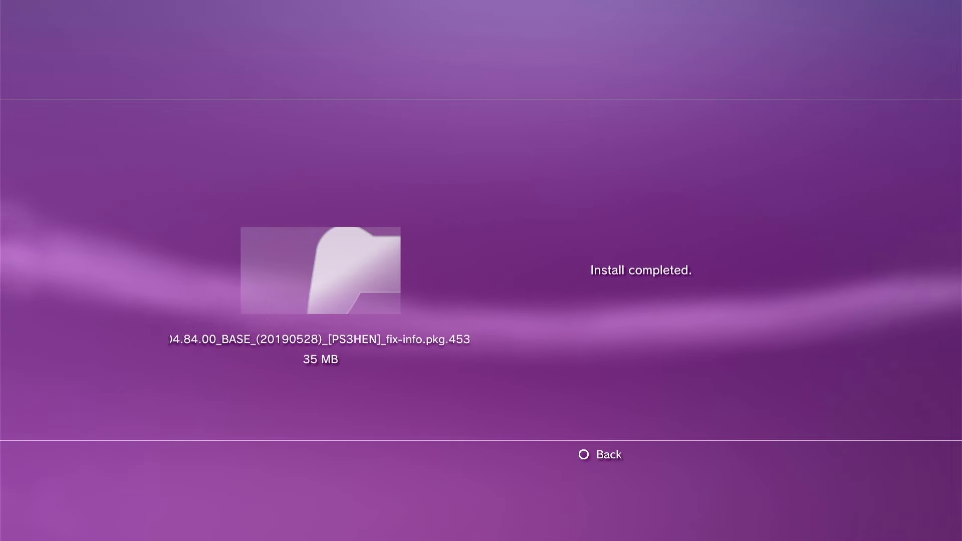
key("Escape")
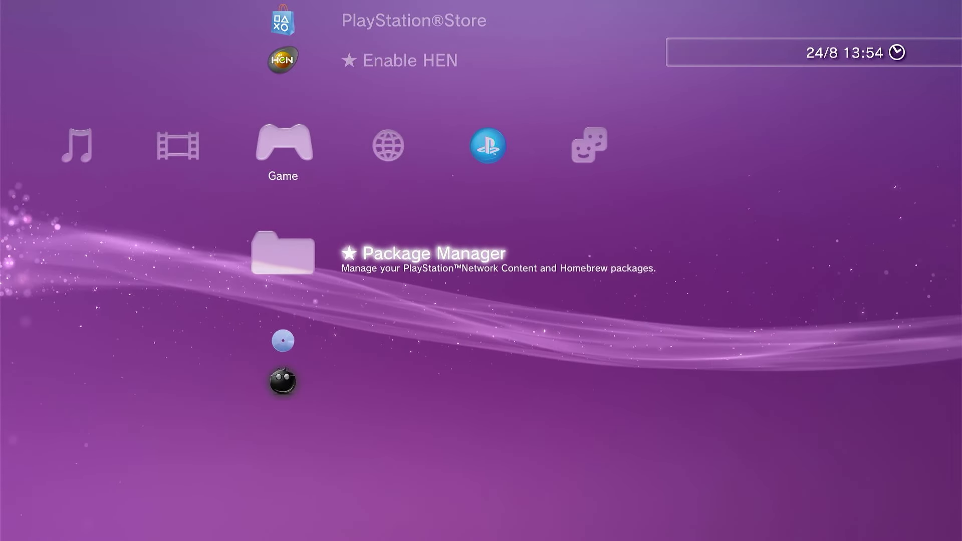
Step: Launch multiMAN from the Game category and accept all its license agreements
key("Down")
key("Down")
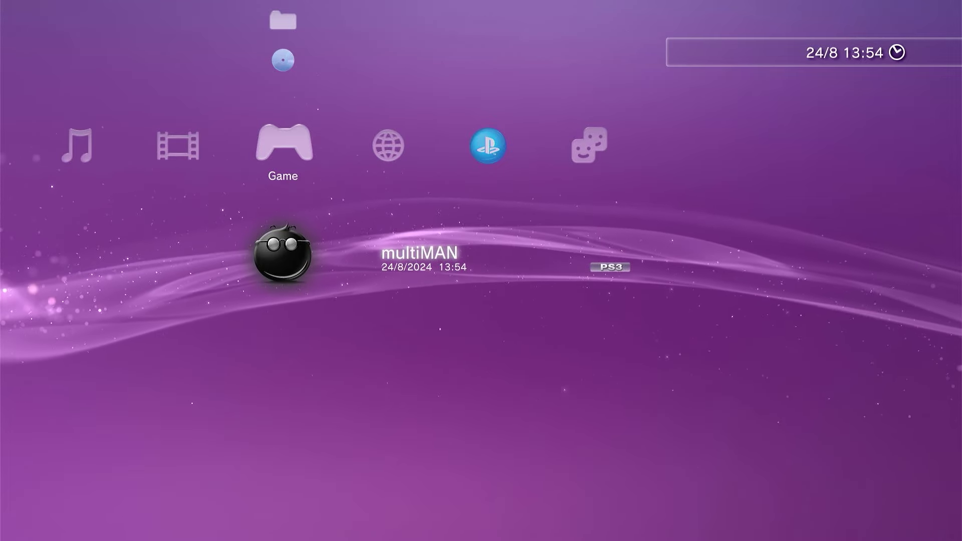
key("Return")
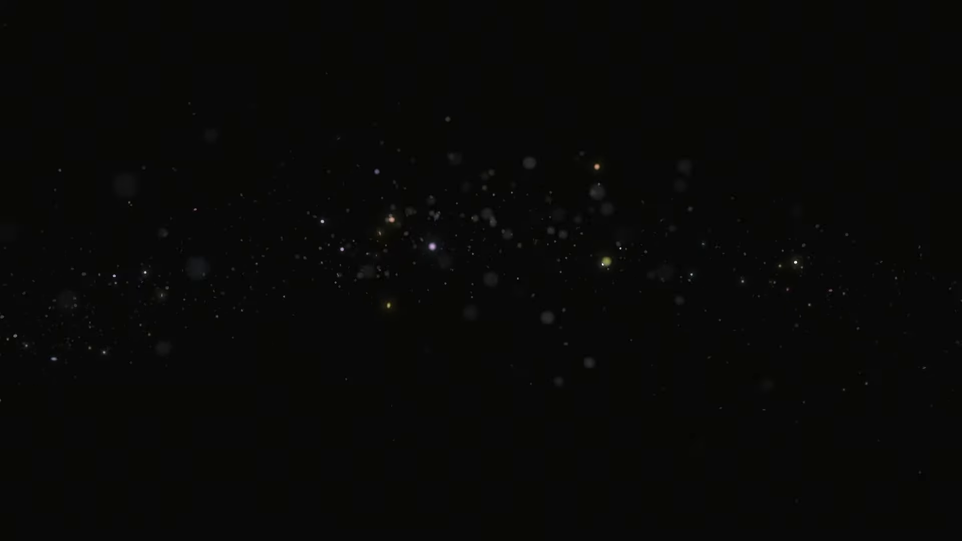
key("Return")
key("Return")
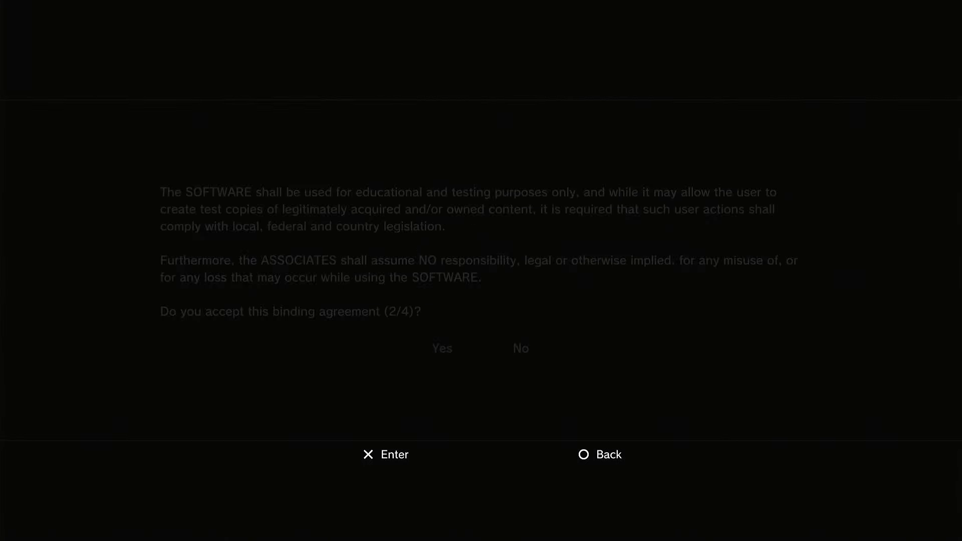
key("Return")
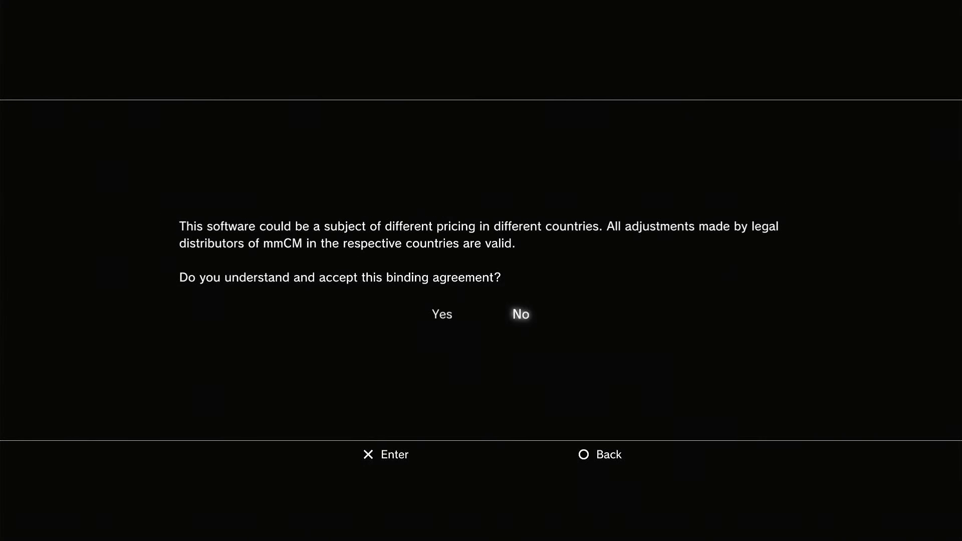
key("Return")
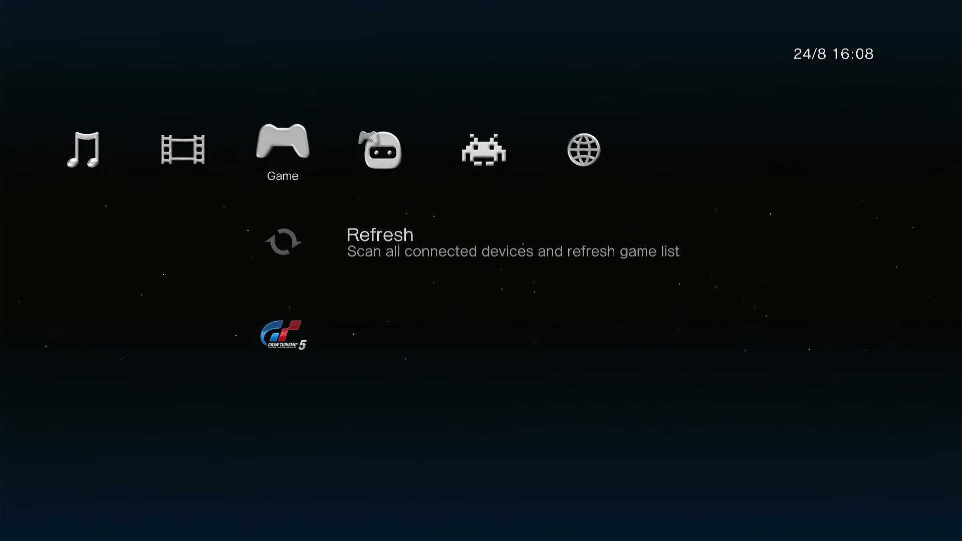
Step: Set Theme Audio to Disable in the multiMAN settings
key("Left")
key("Left")
key("Left")
key("Left")
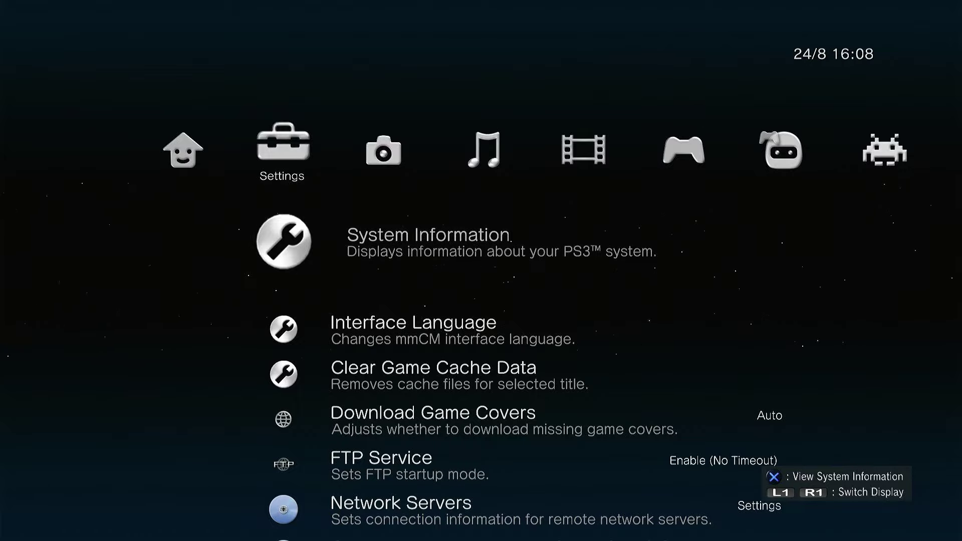
key("Down")
key("Down")
key("Down")
key("Down")
key("Down")
key("Down")
key("Down")
key("Down")
key("Down")
key("Down")
key("Down")
key("Down")
key("Down")
key("Down")
key("Down")
key("Down")
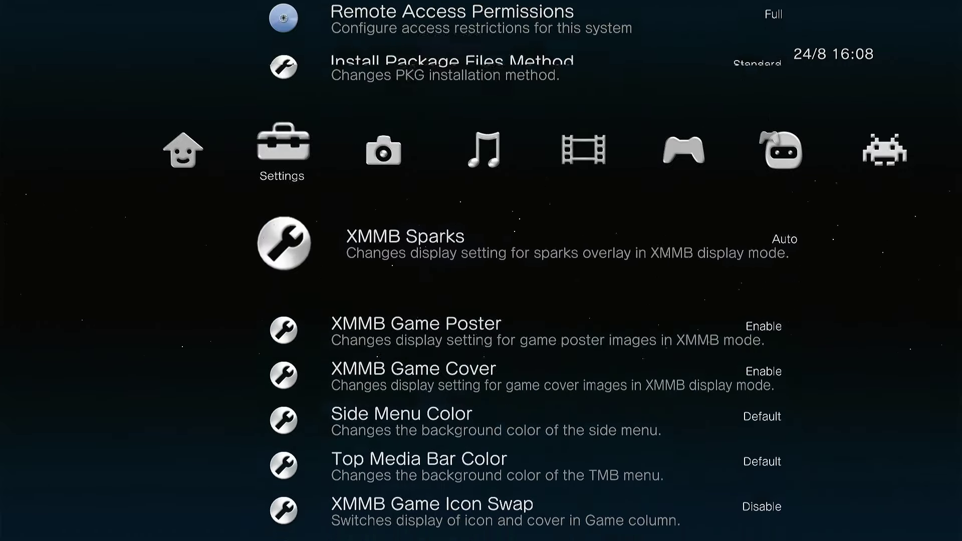
key("Down")
key("Down")
key("Down")
key("Down")
key("Down")
key("Down")
key("Down")
key("Down")
key("Down")
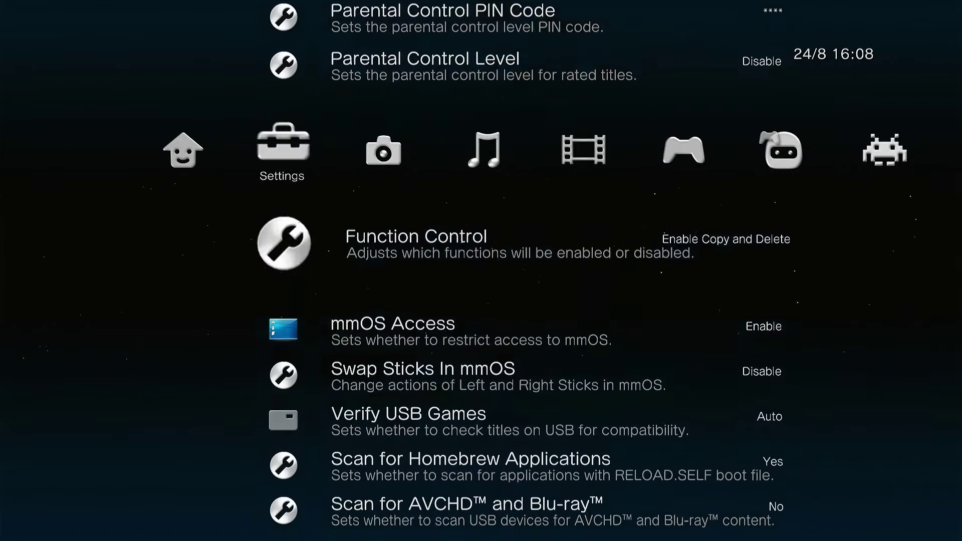
key("Down")
key("Down")
key("Down")
key("Down")
key("Down")
key("Down")
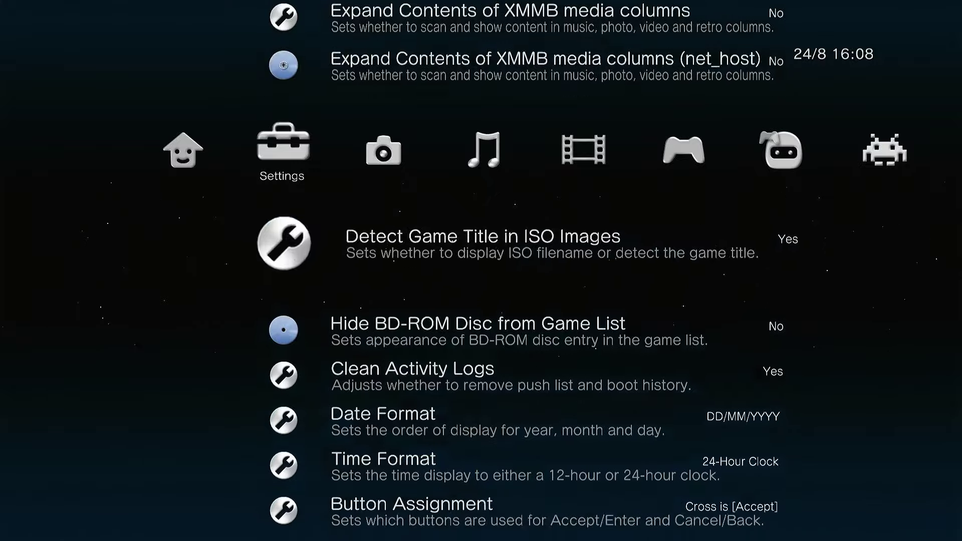
key("Down")
key("Down")
key("Down")
key("Down")
key("Down")
key("Down")
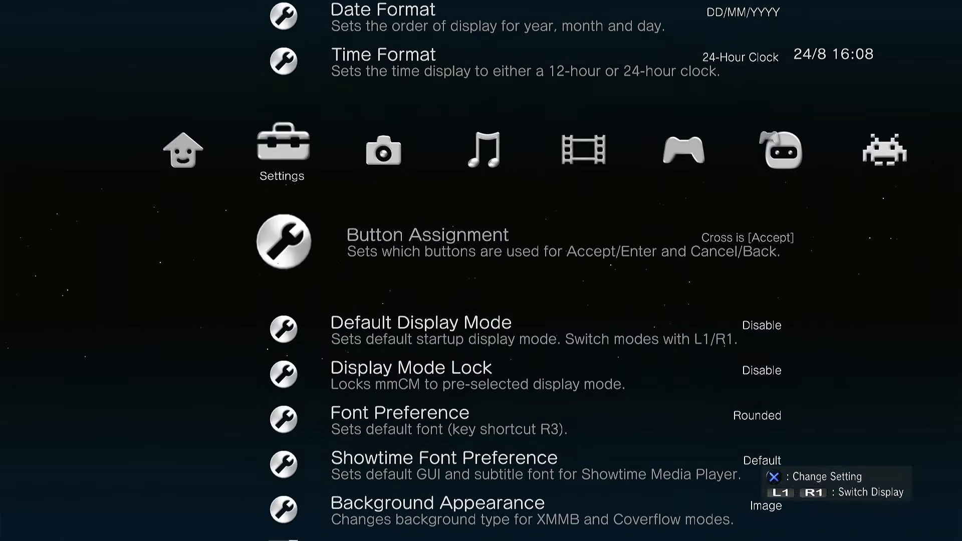
key("Down")
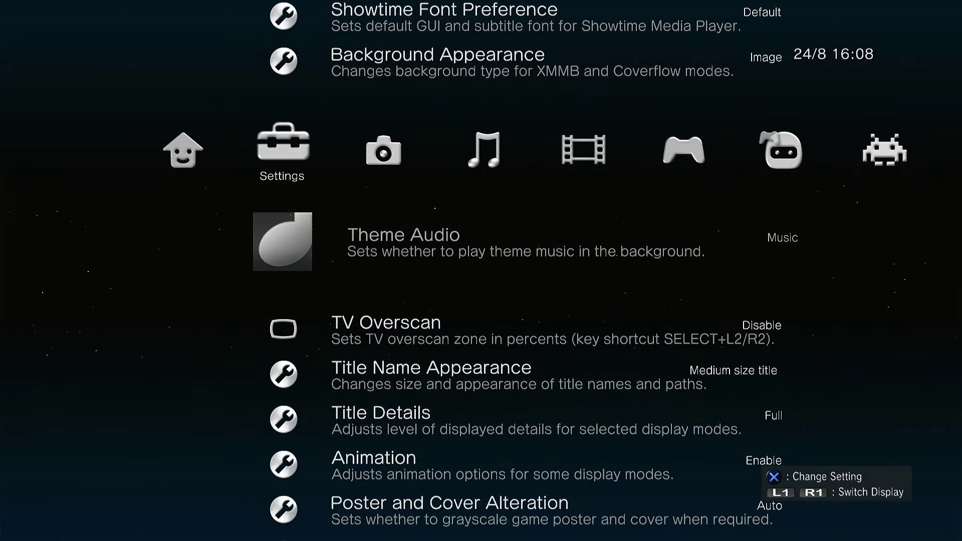
key("Return")
key("Up")
key("Up")
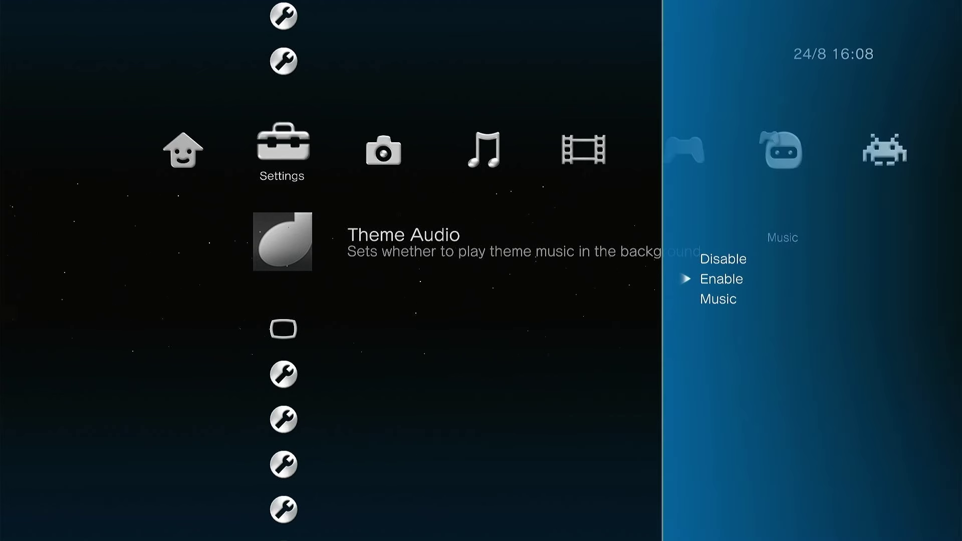
key("Escape")
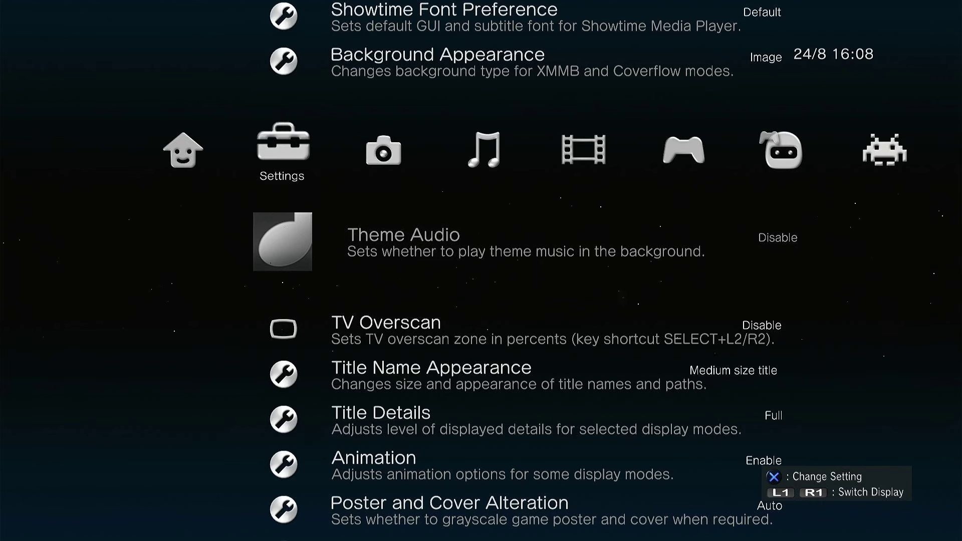
Step: Return to multiMAN's Game category and select Gran Turismo 5 in the game list
key("Right")
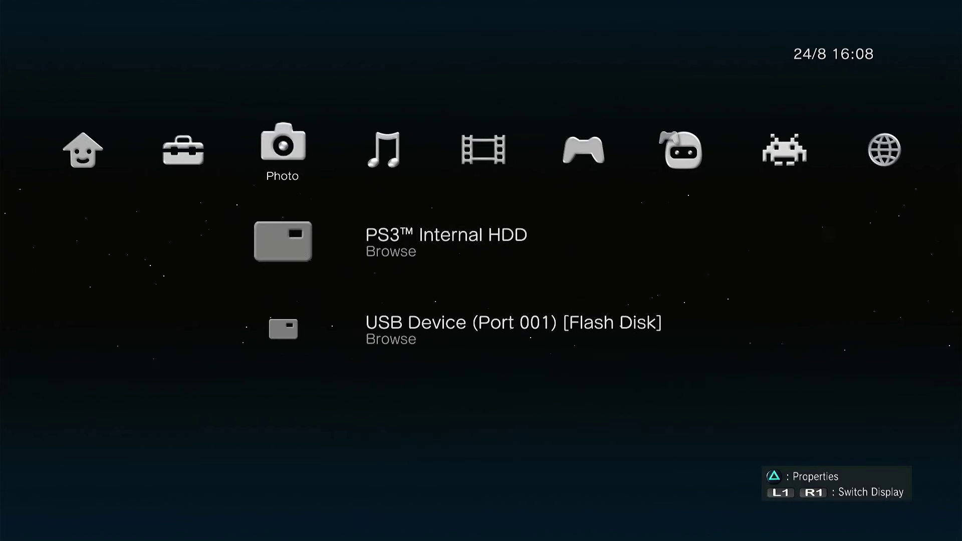
key("Right")
key("Right")
key("Right")
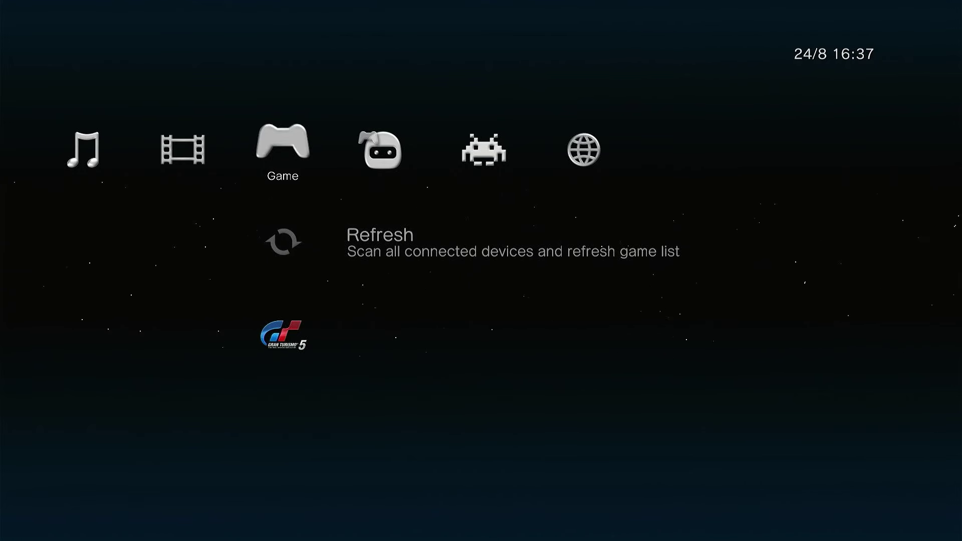
key("Down")
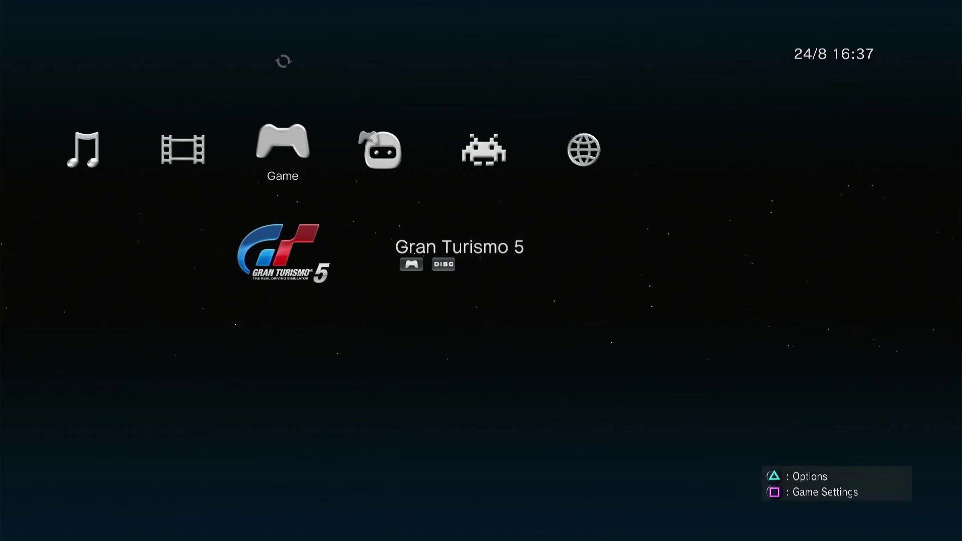